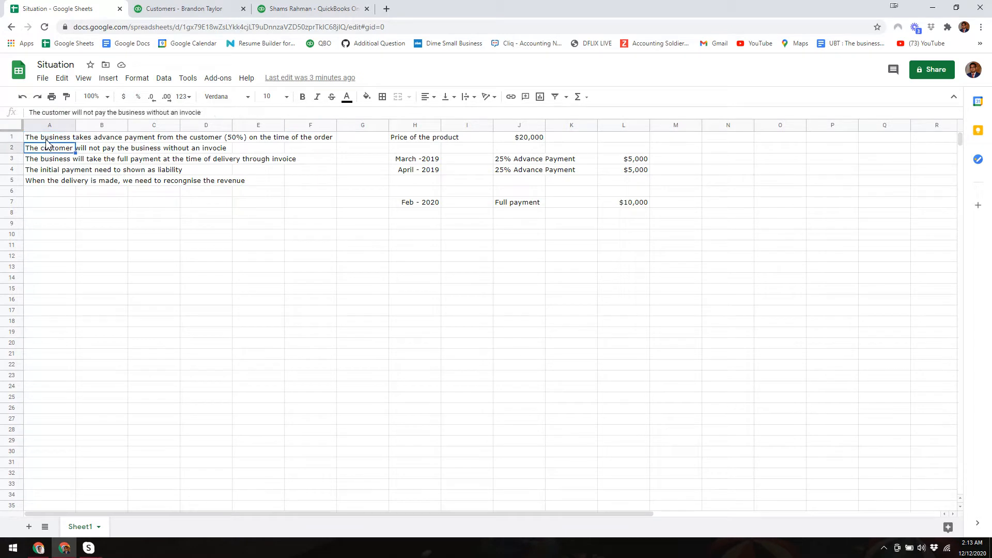
Read through the situation notes in rows 1 to 5 covering the advance payment, invoicing, liability and revenue recognition.
{"action": "key", "text": "Right"}
{"action": "key", "text": "Right"}
{"action": "key", "text": "Right"}
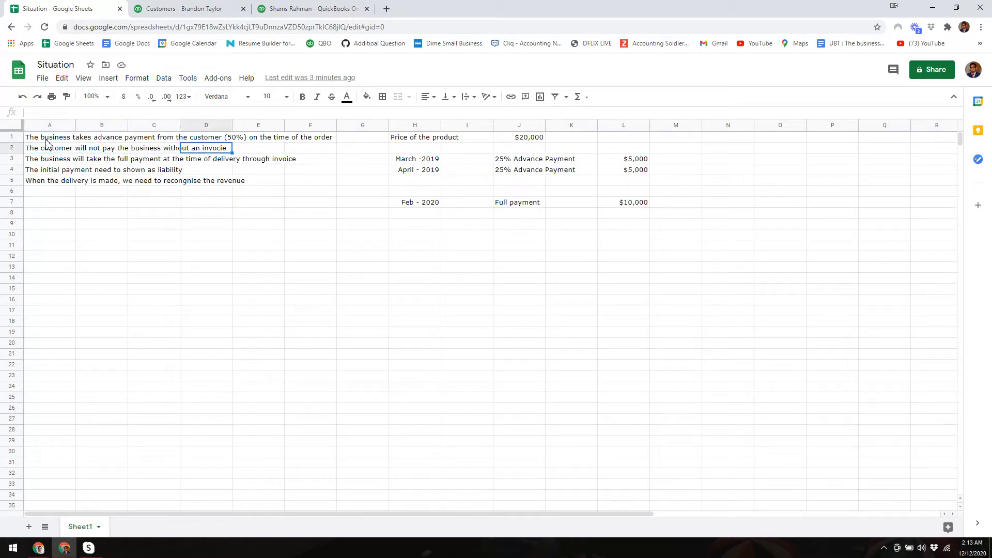
{"action": "key", "text": "Left"}
{"action": "key", "text": "Left"}
{"action": "key", "text": "Left"}
{"action": "key", "text": "Down"}
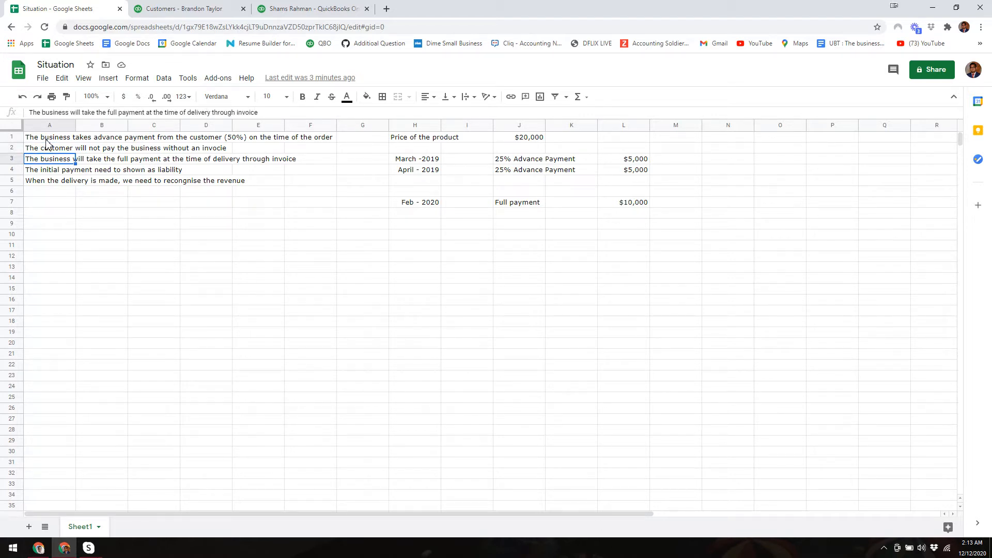
{"action": "key", "text": "Right"}
{"action": "key", "text": "Right"}
{"action": "key", "text": "Right"}
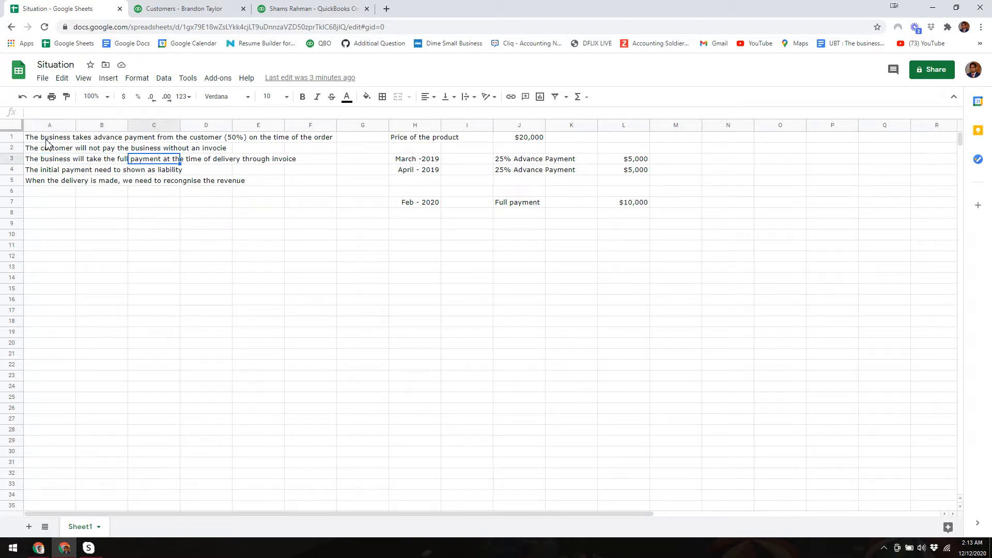
{"action": "key", "text": "Left"}
{"action": "key", "text": "Left"}
{"action": "key", "text": "Left"}
{"action": "key", "text": "Down"}
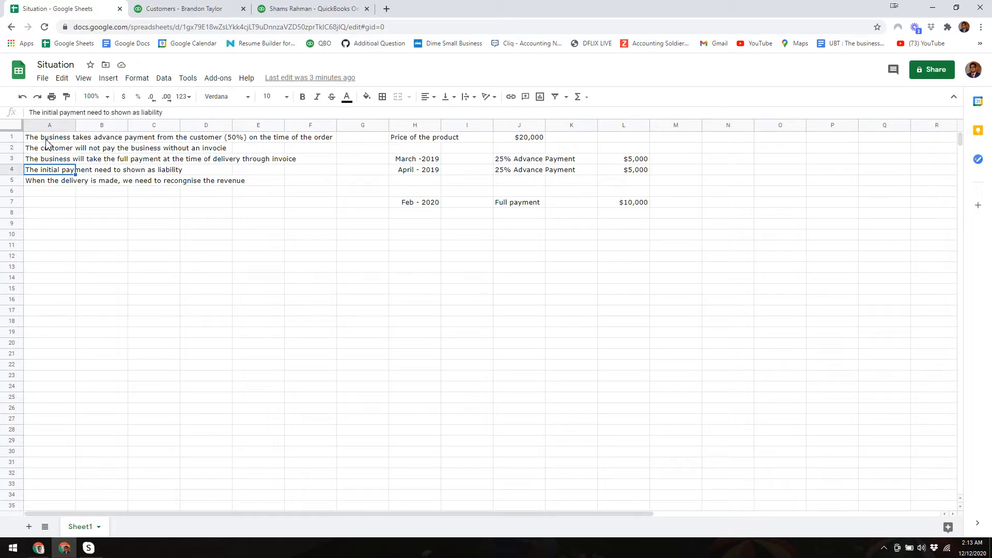
{"action": "key", "text": "Right"}
{"action": "key", "text": "Right"}
{"action": "key", "text": "Left"}
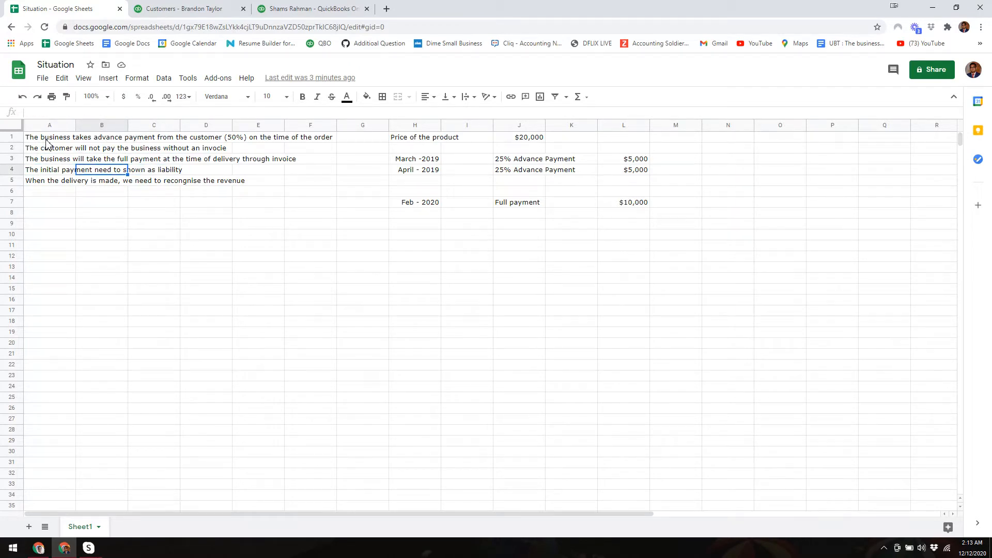
{"action": "key", "text": "Left"}
{"action": "key", "text": "Up"}
{"action": "key", "text": "Up"}
{"action": "key", "text": "Up"}
{"action": "key", "text": "Right"}
{"action": "key", "text": "Right"}
{"action": "key", "text": "Right"}
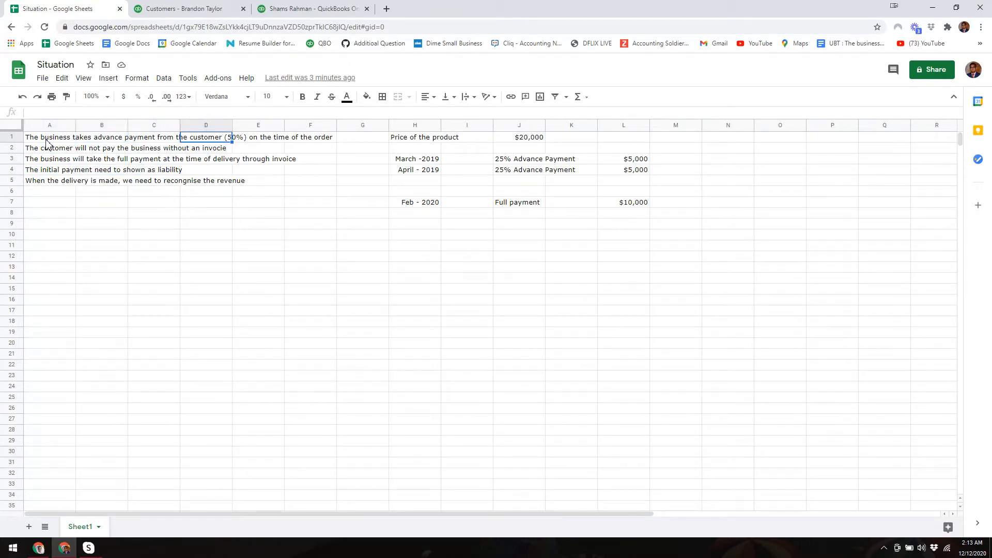
{"action": "key", "text": "Right"}
{"action": "key", "text": "Left"}
{"action": "key", "text": "Left"}
{"action": "key", "text": "Left"}
{"action": "key", "text": "Left"}
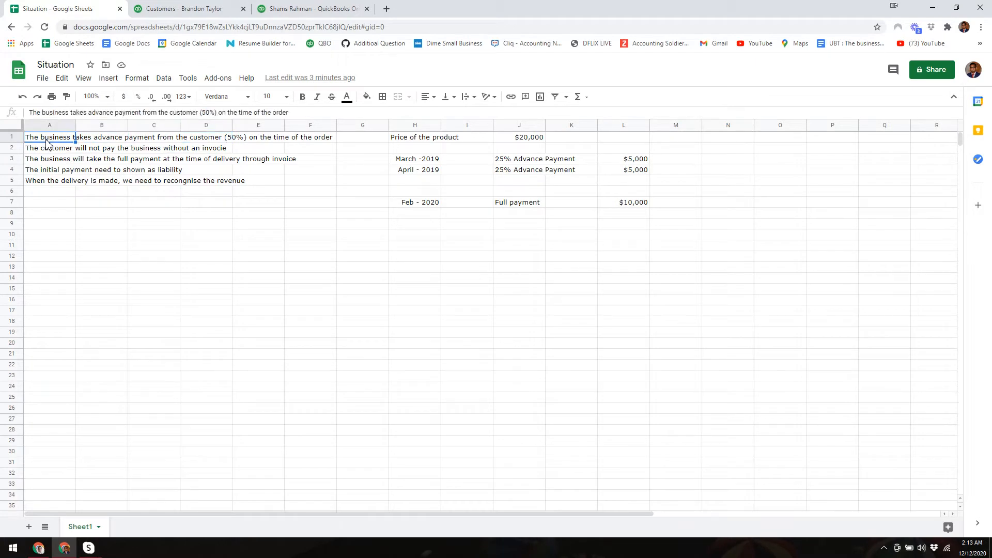
{"action": "key", "text": "Right"}
{"action": "key", "text": "Right"}
{"action": "key", "text": "Right"}
{"action": "key", "text": "Right"}
{"action": "key", "text": "Left"}
{"action": "key", "text": "Left"}
{"action": "key", "text": "Left"}
{"action": "key", "text": "Left"}
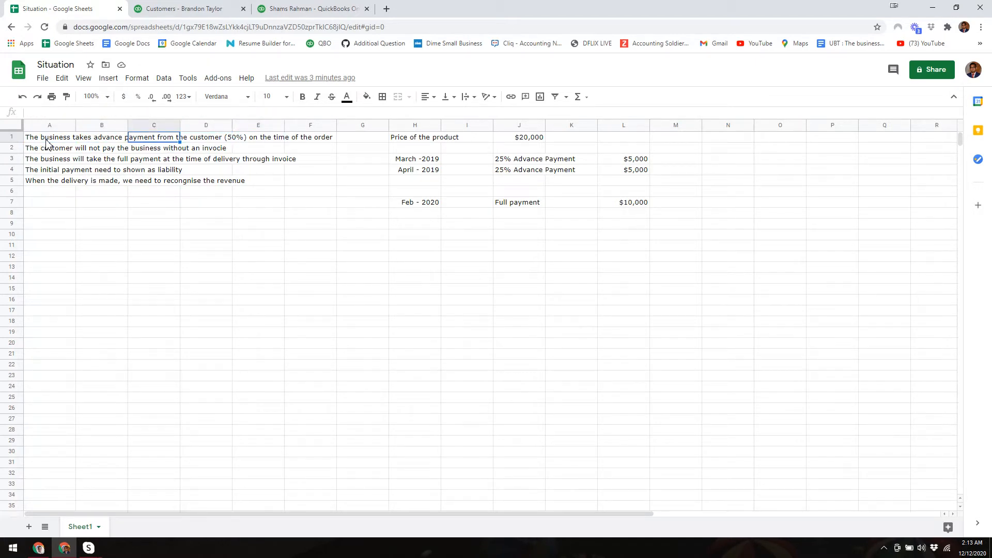
{"action": "key", "text": "Right"}
{"action": "key", "text": "Right"}
{"action": "key", "text": "Right"}
{"action": "key", "text": "Down"}
{"action": "key", "text": "Down"}
{"action": "key", "text": "Down"}
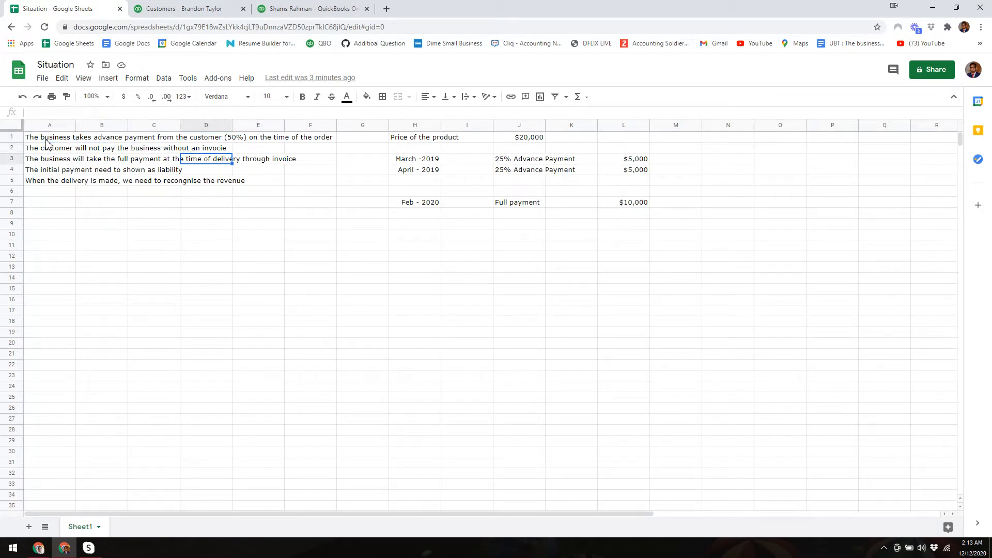
{"action": "key", "text": "Left"}
{"action": "key", "text": "Left"}
{"action": "key", "text": "Left"}
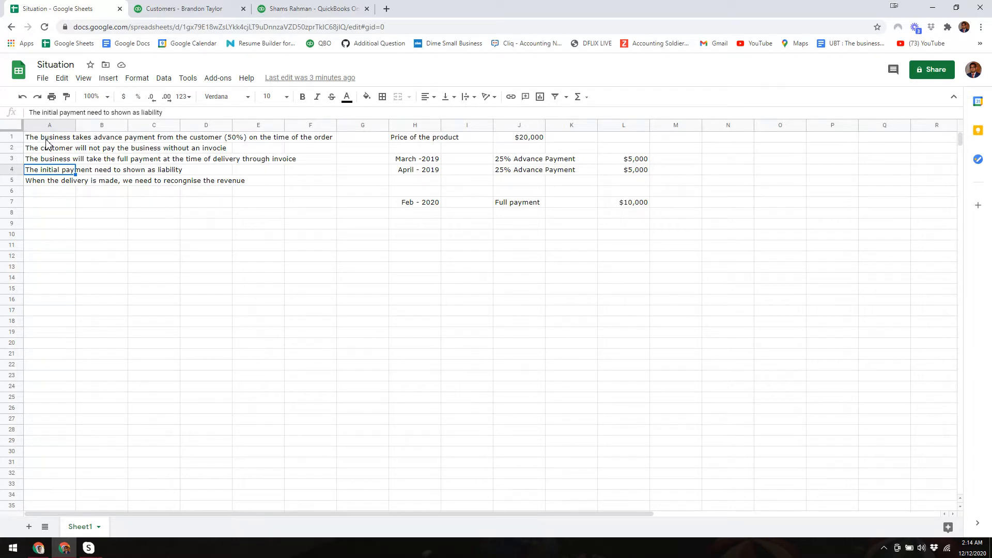
{"action": "key", "text": "Down"}
{"action": "key", "text": "Right"}
{"action": "key", "text": "Right"}
{"action": "key", "text": "Right"}
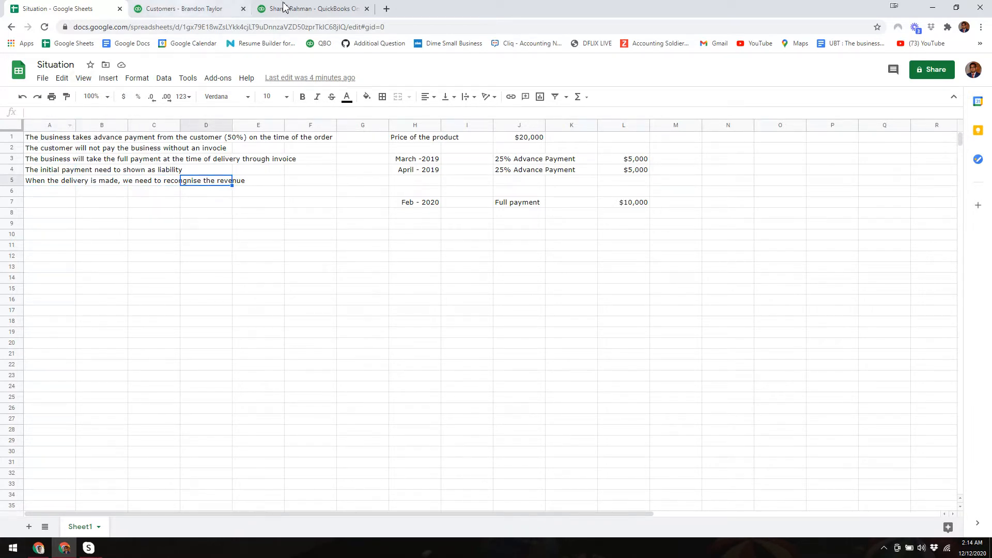
Switch to QuickBooks to check the customer's transaction list and rerun the Transaction Report.
{"action": "left_click", "coordinate": [208, 11]}
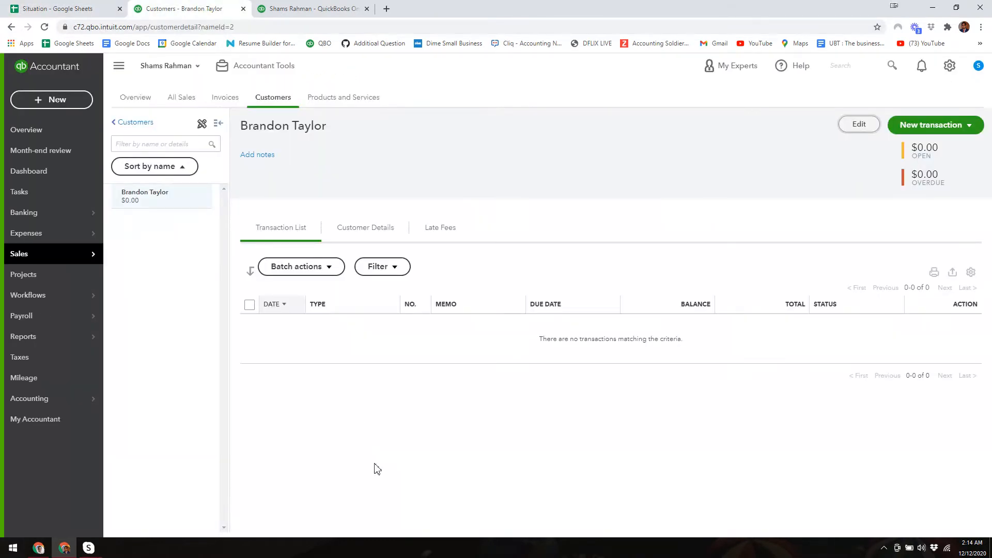
{"action": "left_click", "coordinate": [311, 11]}
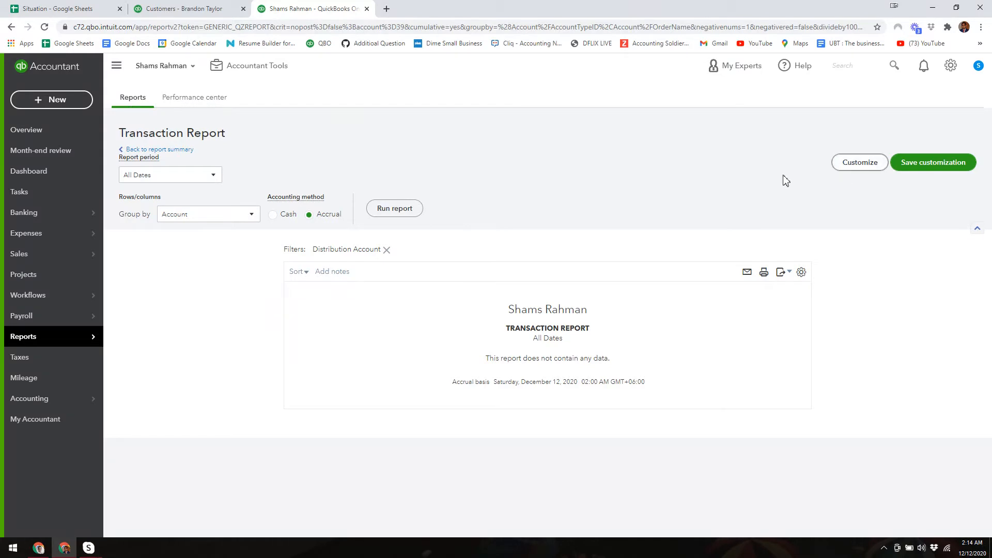
{"action": "left_click", "coordinate": [388, 210]}
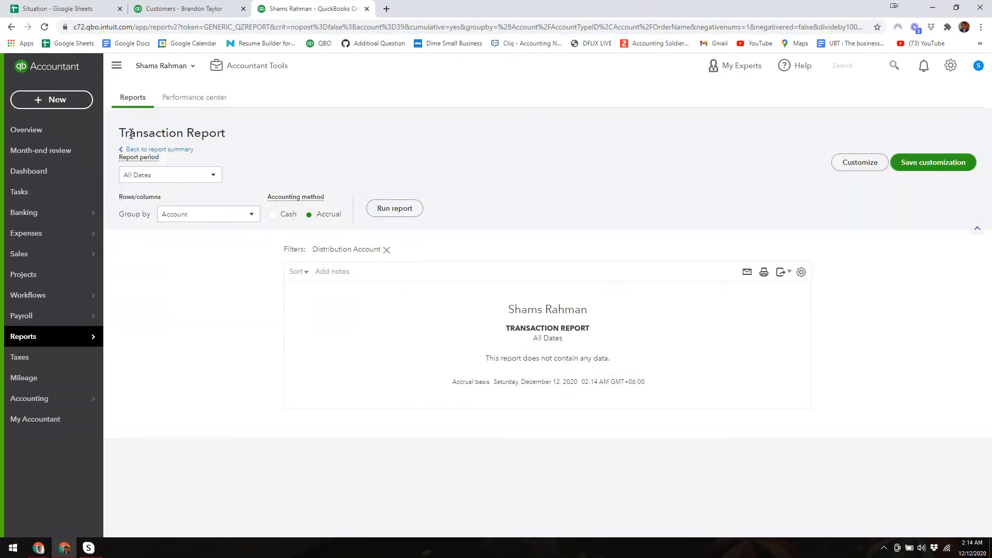
Return to the report list, find the Trial Balance report and run it for All Dates.
{"action": "left_click", "coordinate": [141, 151]}
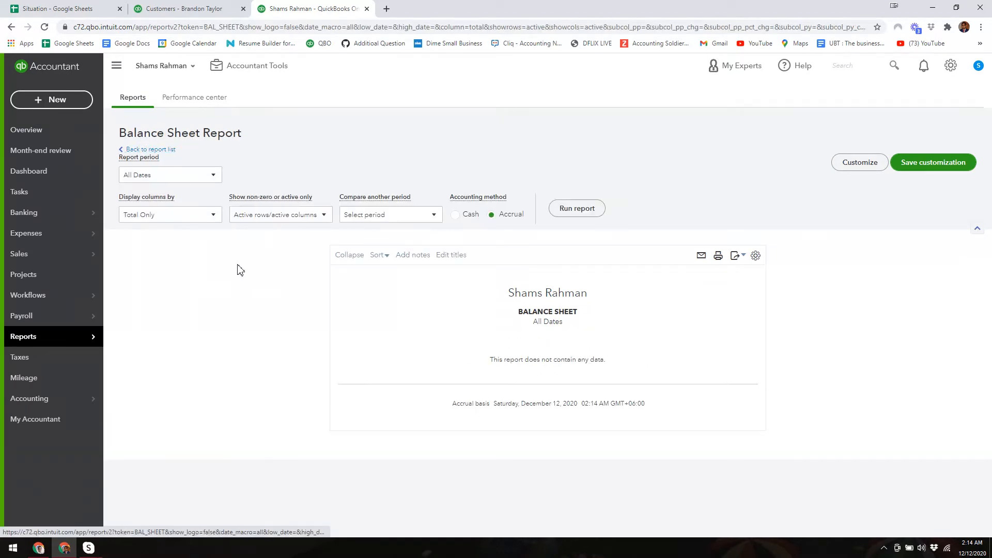
{"action": "left_click", "coordinate": [161, 151]}
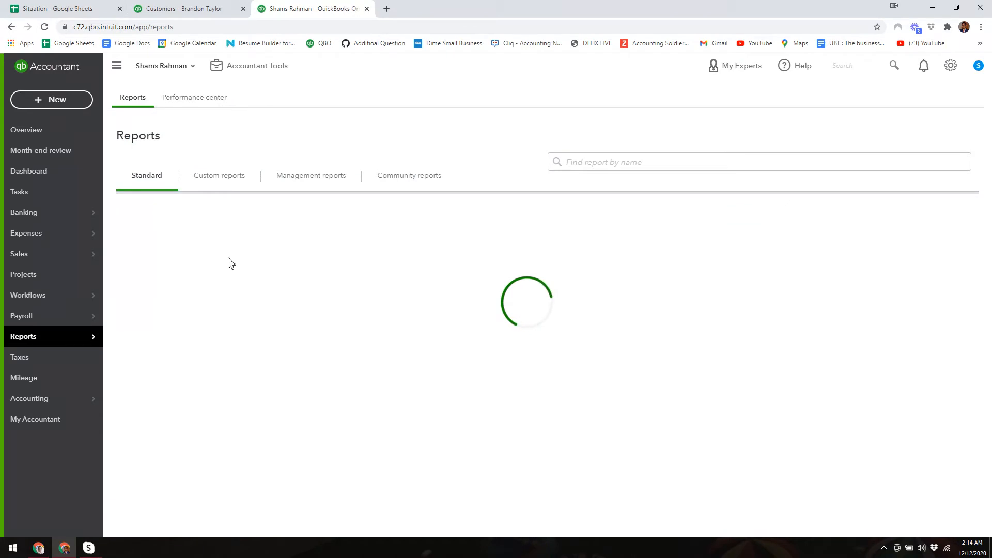
{"action": "left_click", "coordinate": [617, 164]}
{"action": "type", "text": "tria"}
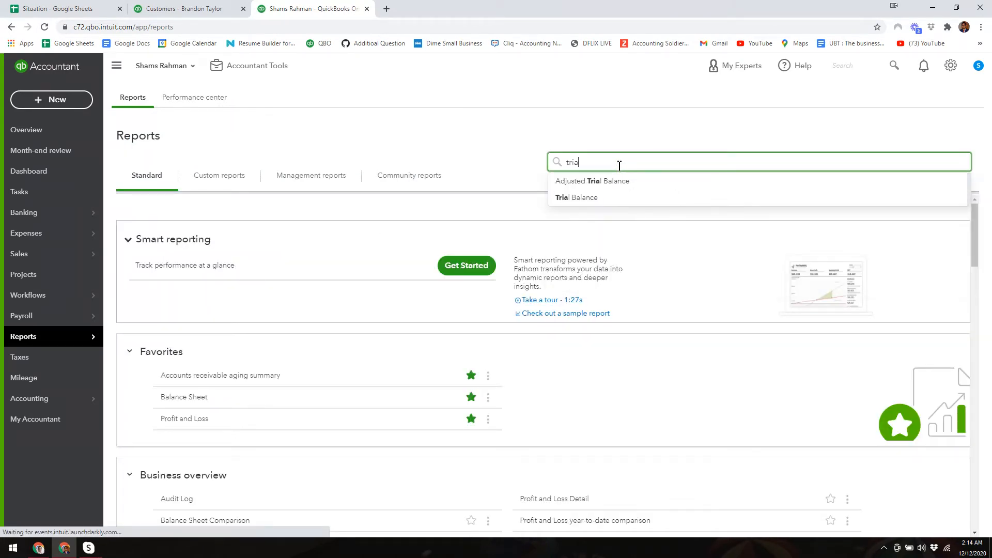
{"action": "left_click", "coordinate": [586, 199]}
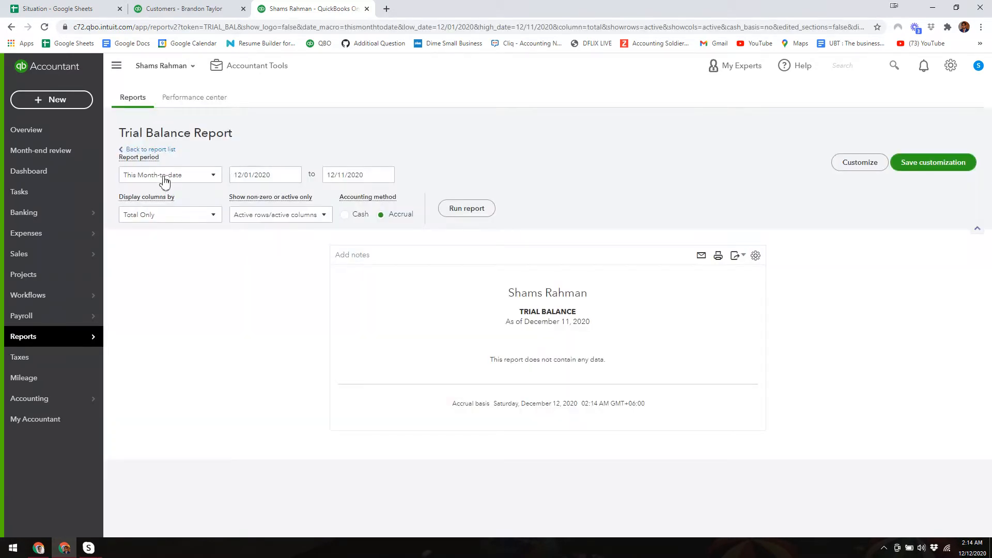
{"action": "left_click", "coordinate": [163, 175]}
{"action": "left_click", "coordinate": [138, 194]}
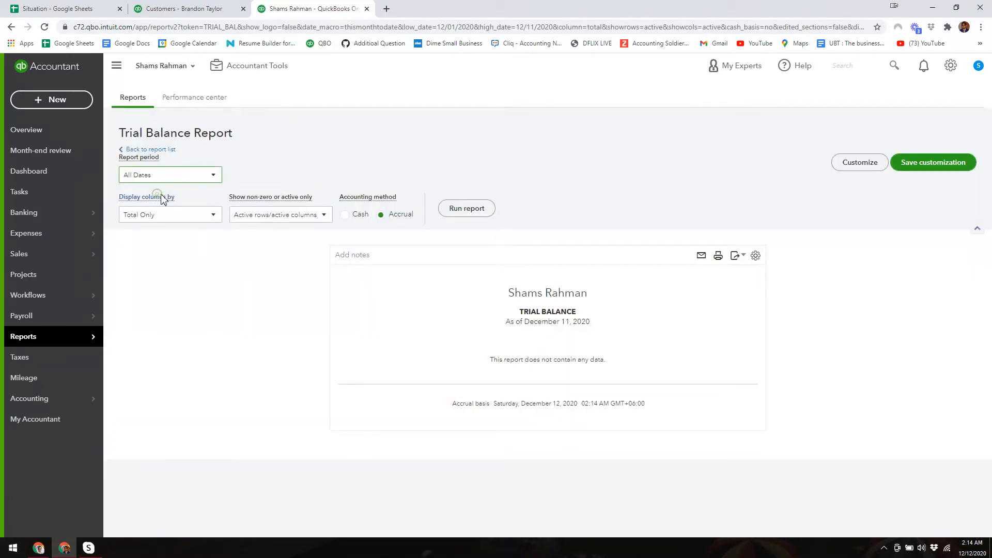
{"action": "left_click", "coordinate": [458, 208]}
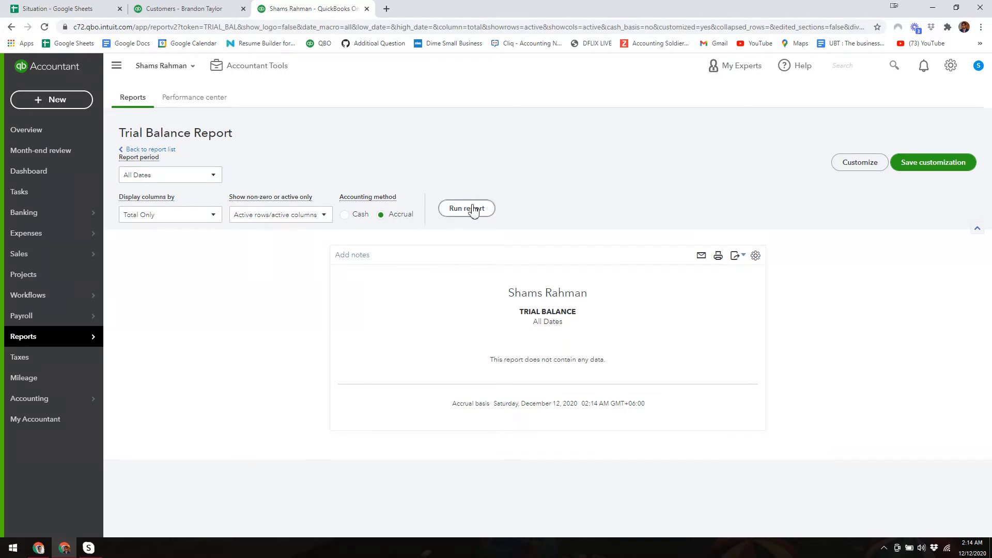
Examine the Advance received service's income account in Products and Services, then close its details without saving.
{"action": "left_click", "coordinate": [177, 9]}
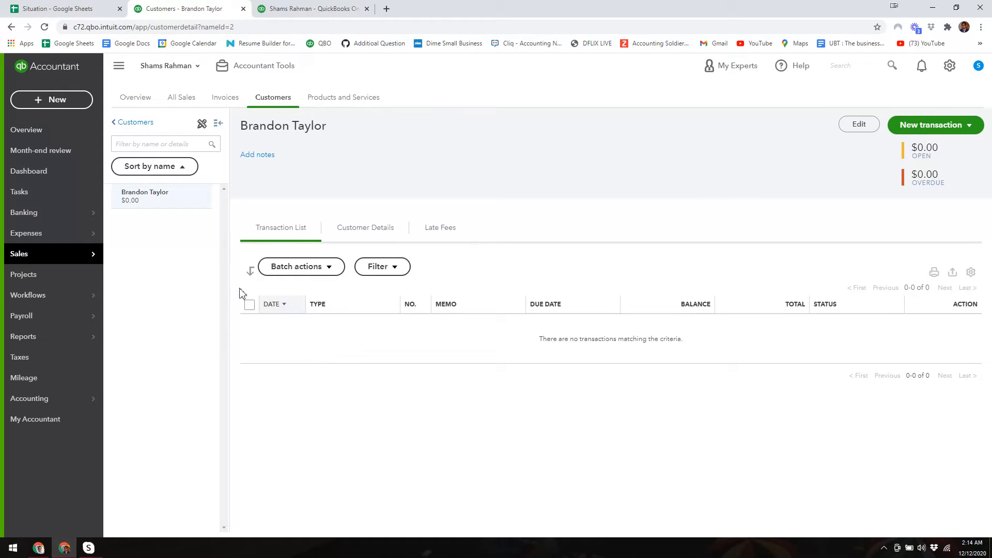
{"action": "left_click", "coordinate": [948, 67]}
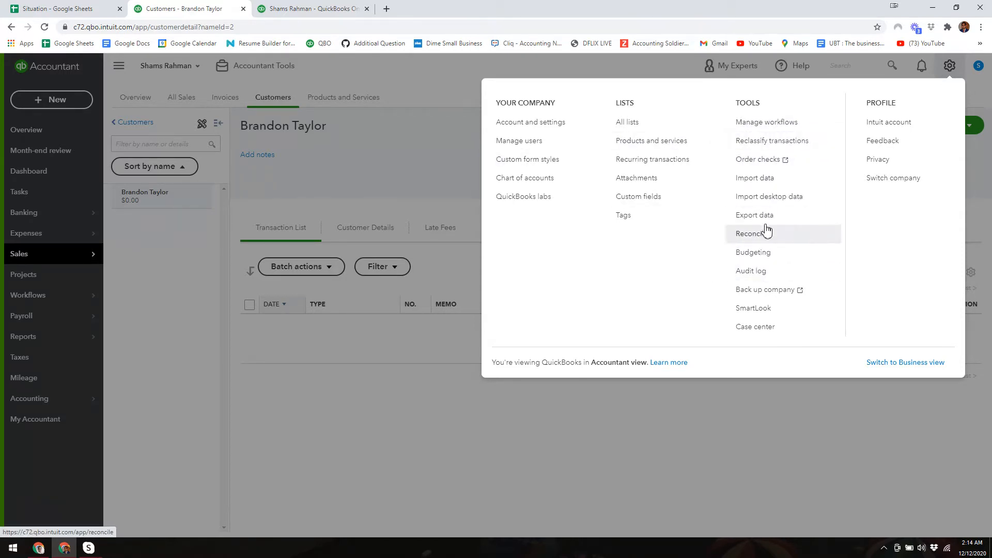
{"action": "left_click", "coordinate": [659, 141]}
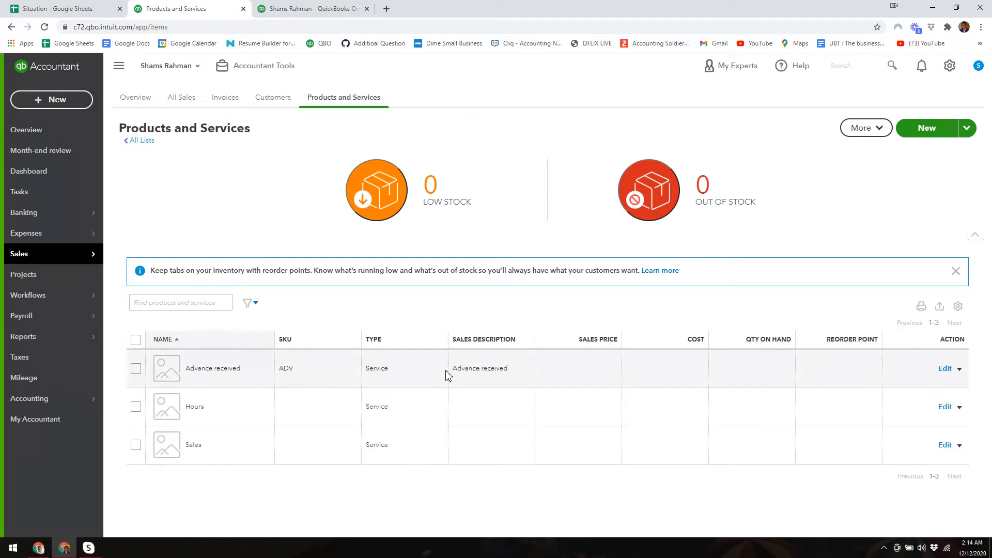
{"action": "left_click", "coordinate": [947, 373]}
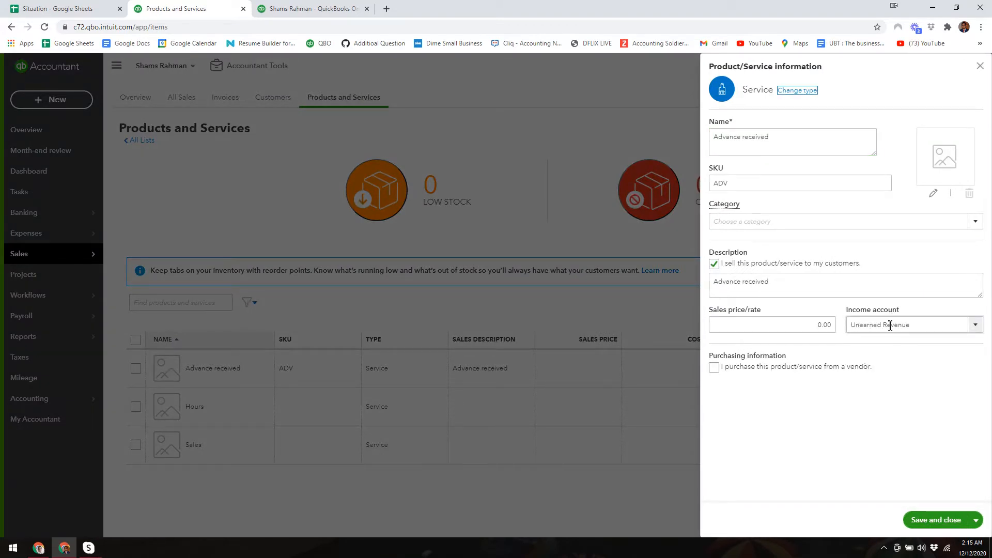
{"action": "left_click", "coordinate": [979, 66]}
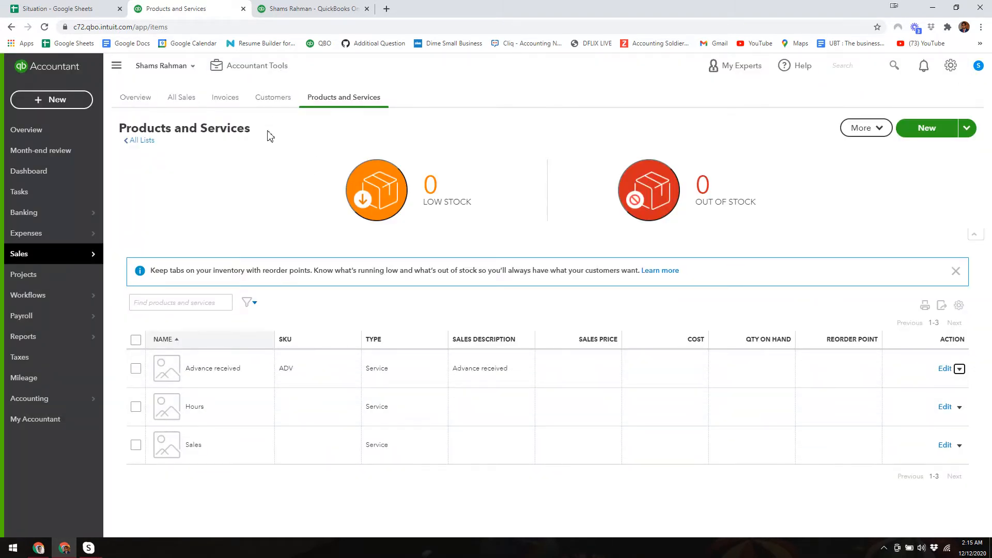
Create an invoice for the existing customer and set its invoice number to 10001-Adv-1.
{"action": "mouse_move", "coordinate": [36, 235]}
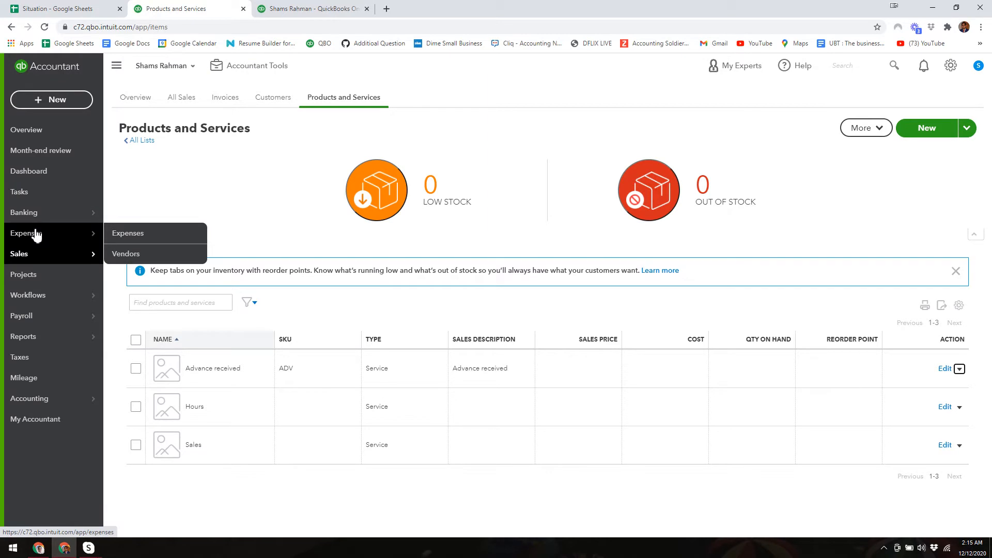
{"action": "mouse_move", "coordinate": [35, 254]}
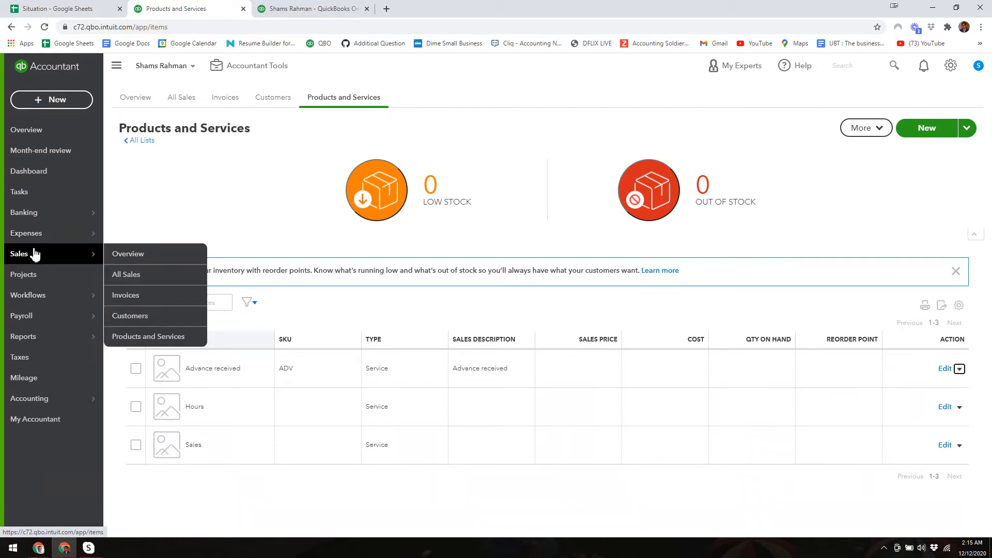
{"action": "left_click", "coordinate": [138, 319]}
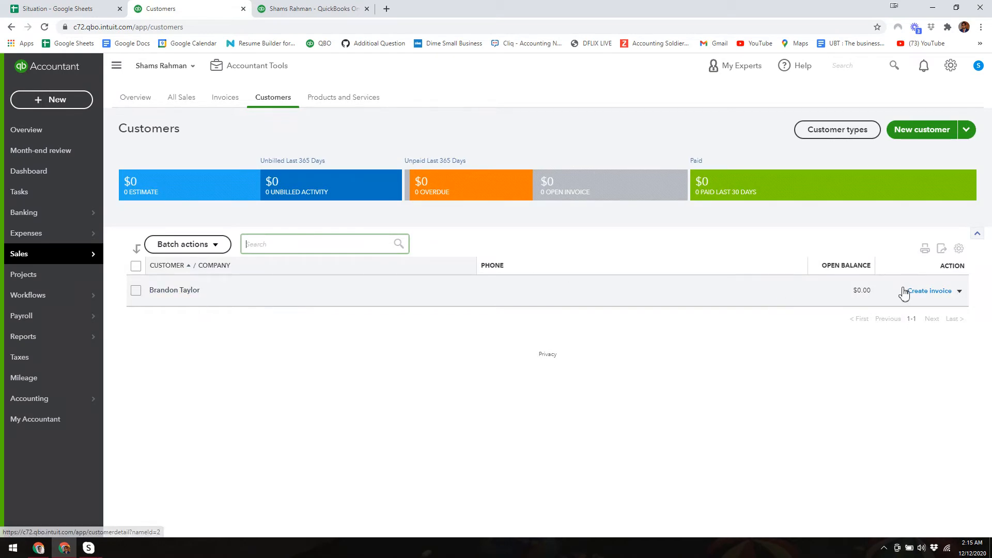
{"action": "left_click", "coordinate": [932, 292]}
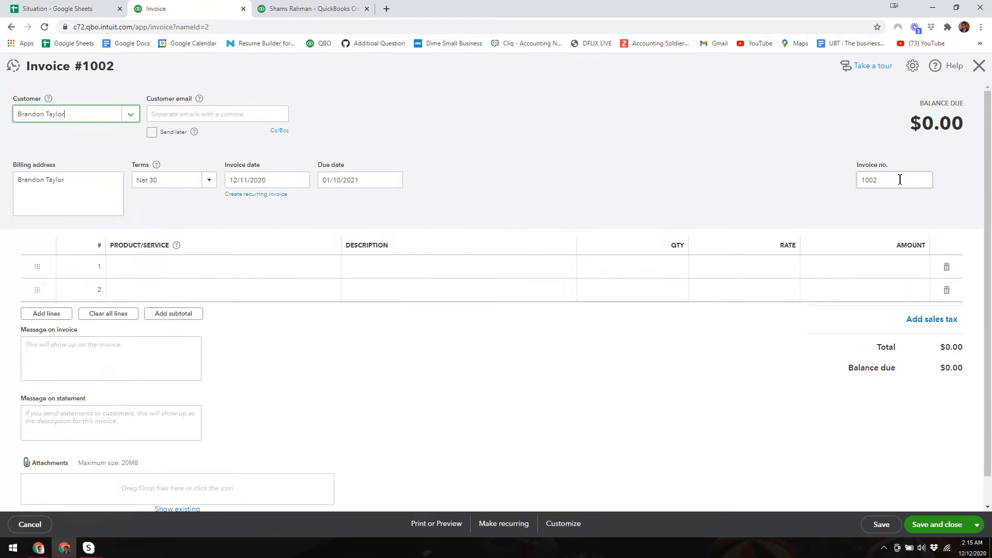
{"action": "left_click", "coordinate": [899, 180]}
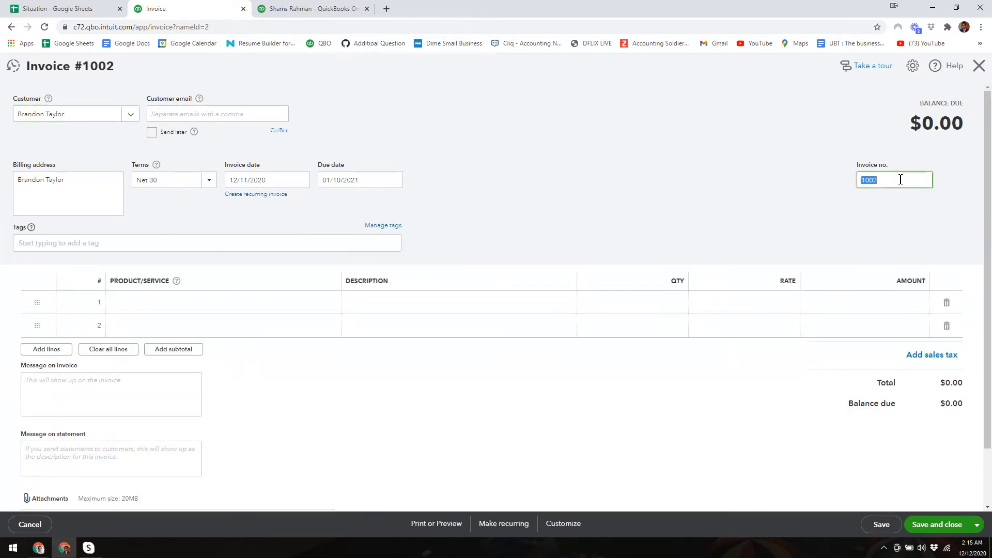
{"action": "type", "text": "10001-Adv-1"}
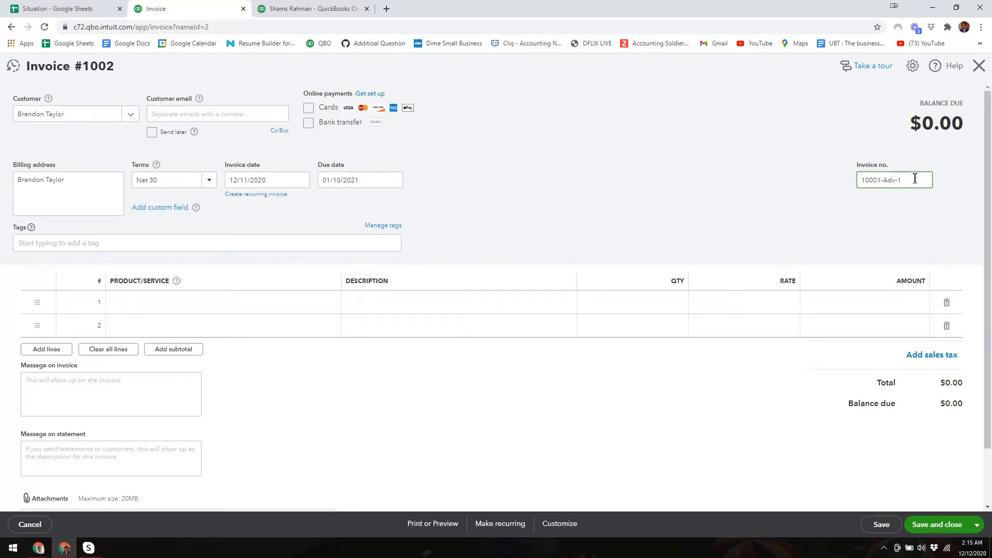
Add the Advance received service to the first invoice line with the description "Advance for XYZ".
{"action": "left_click", "coordinate": [163, 310]}
{"action": "type", "text": "a"}
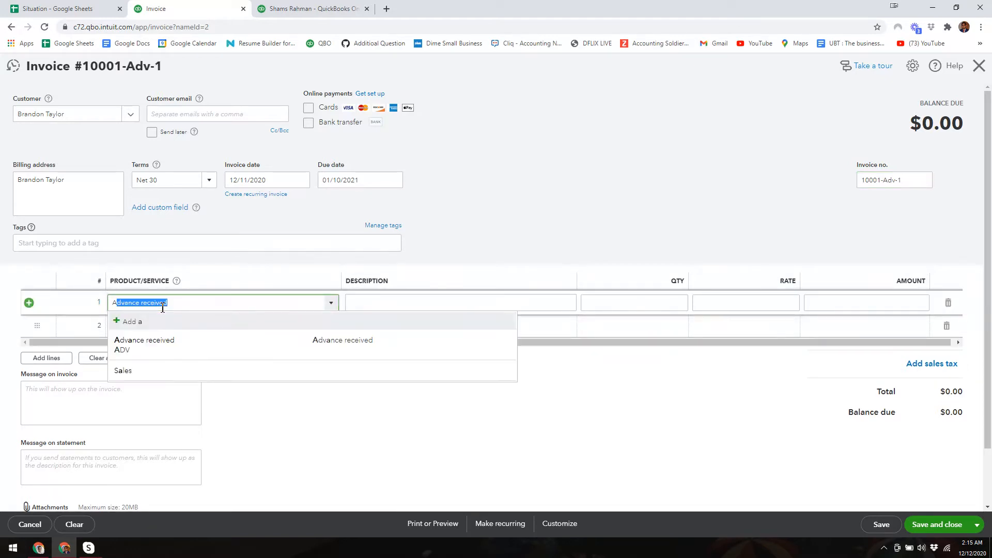
{"action": "type", "text": "dv"}
{"action": "left_click", "coordinate": [161, 341]}
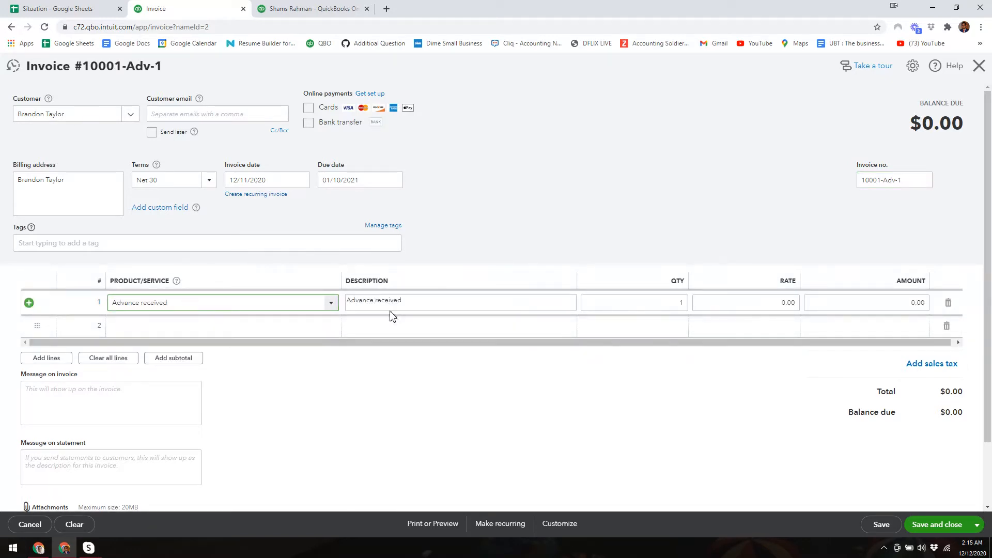
{"action": "left_click", "coordinate": [437, 306]}
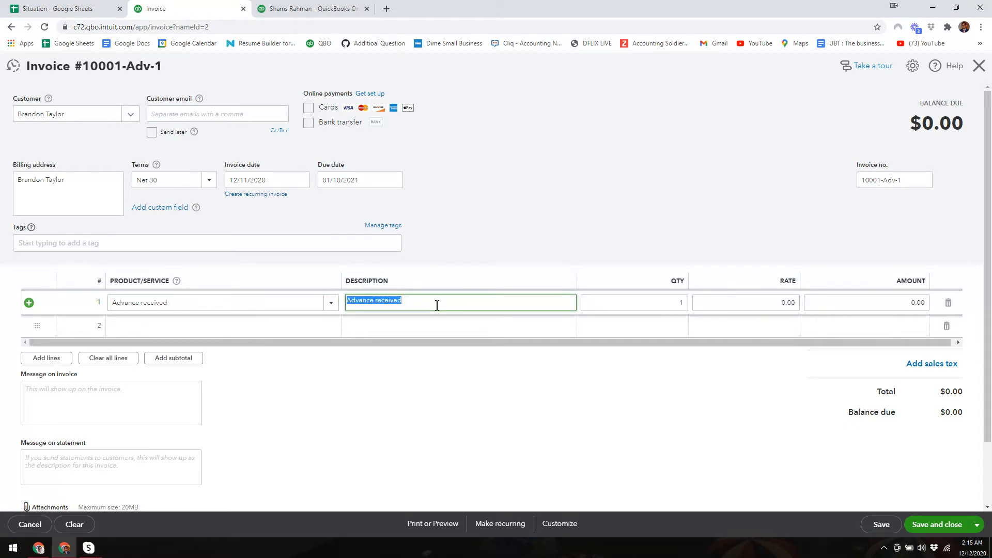
{"action": "type", "text": "A"}
{"action": "key", "text": "Tab"}
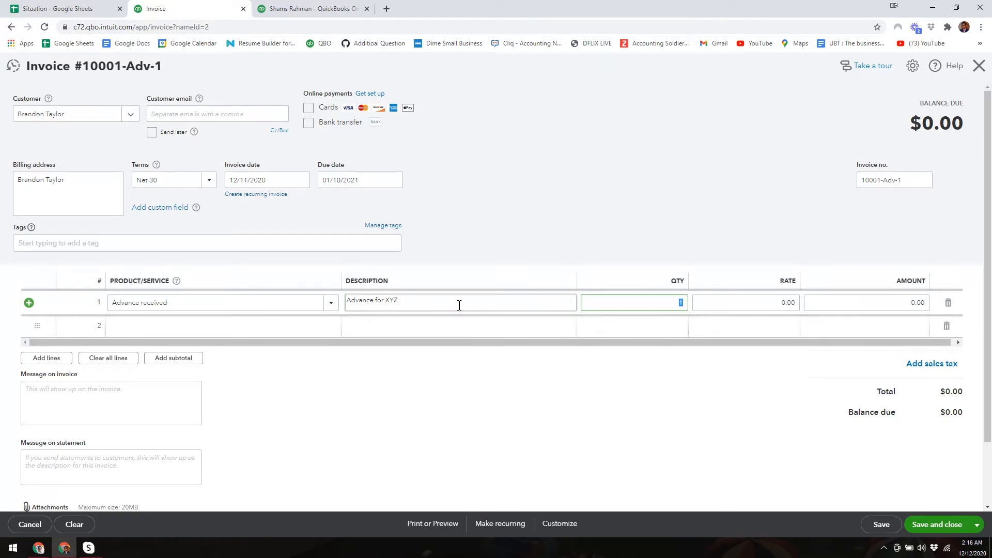
Set the advance line's rate to 5,000, check it against the Situation sheet, and save the invoice.
{"action": "key", "text": "Tab"}
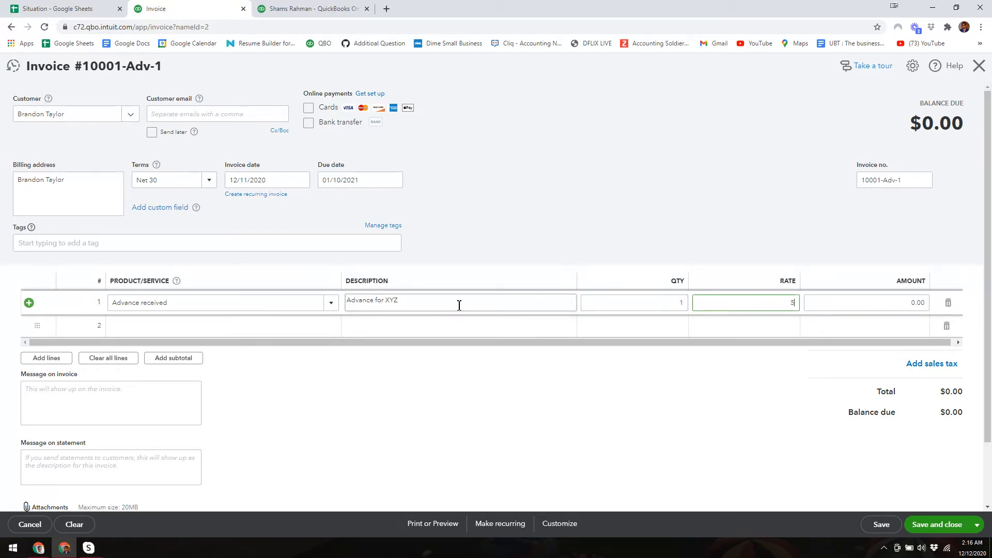
{"action": "type", "text": "5000"}
{"action": "key", "text": "Tab"}
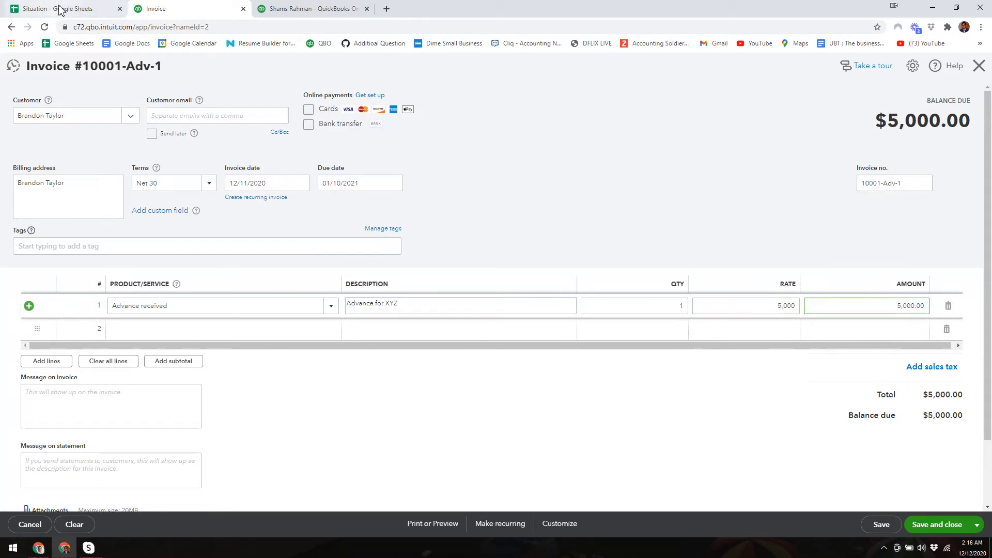
{"action": "left_click", "coordinate": [64, 12]}
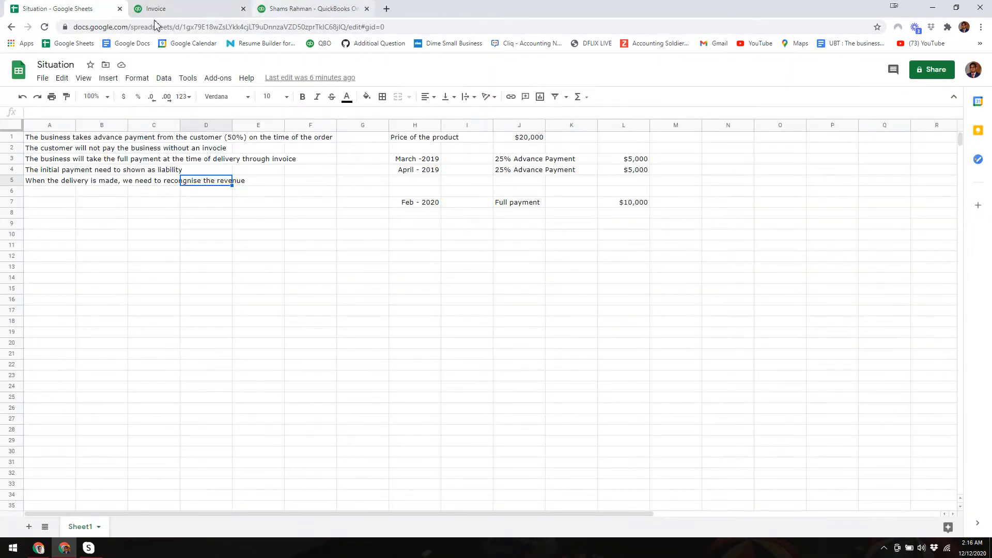
{"action": "left_click", "coordinate": [180, 11]}
{"action": "left_click", "coordinate": [708, 429]}
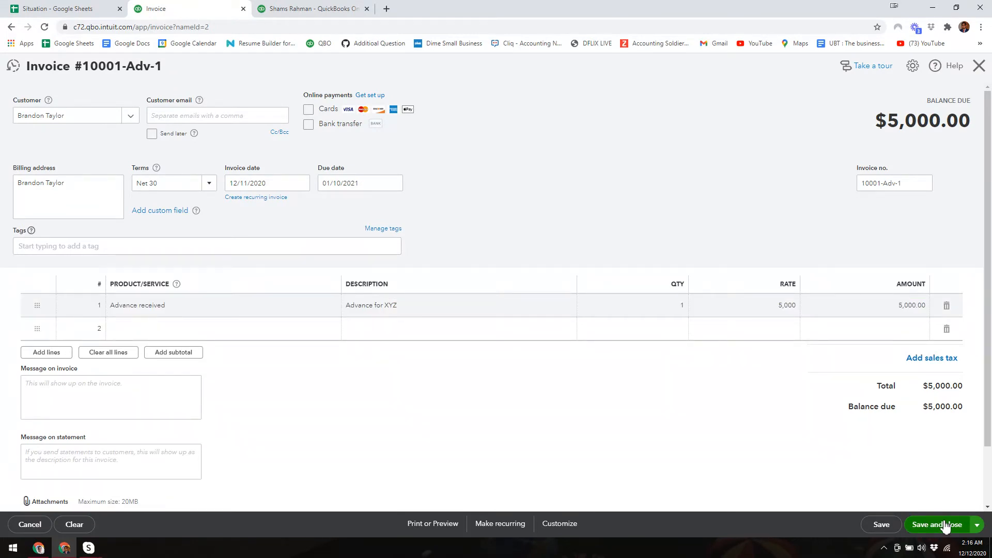
{"action": "left_click", "coordinate": [882, 526]}
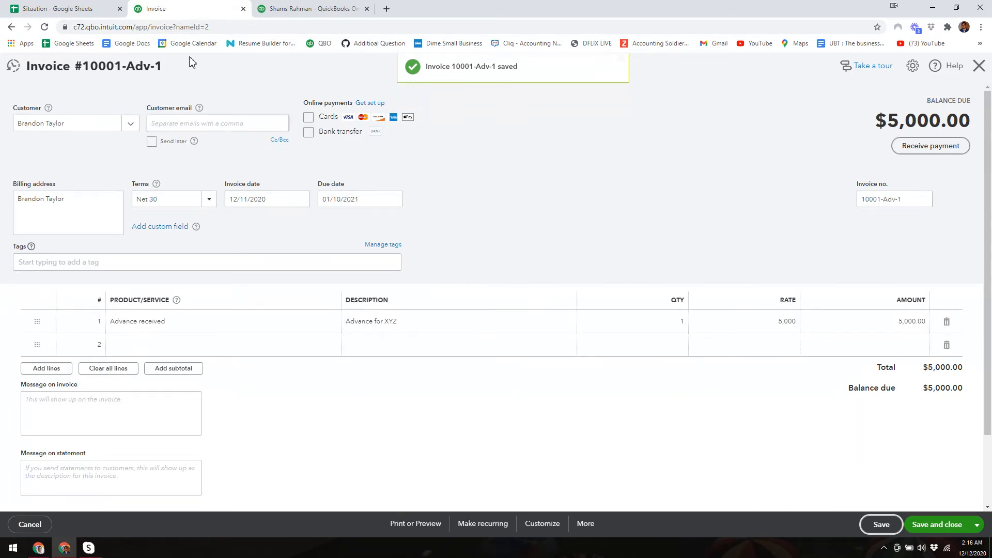
Check the first advance's month in the Situation sheet, save the invoice dated 03/01/2019, and start receiving its payment.
{"action": "left_click", "coordinate": [68, 10]}
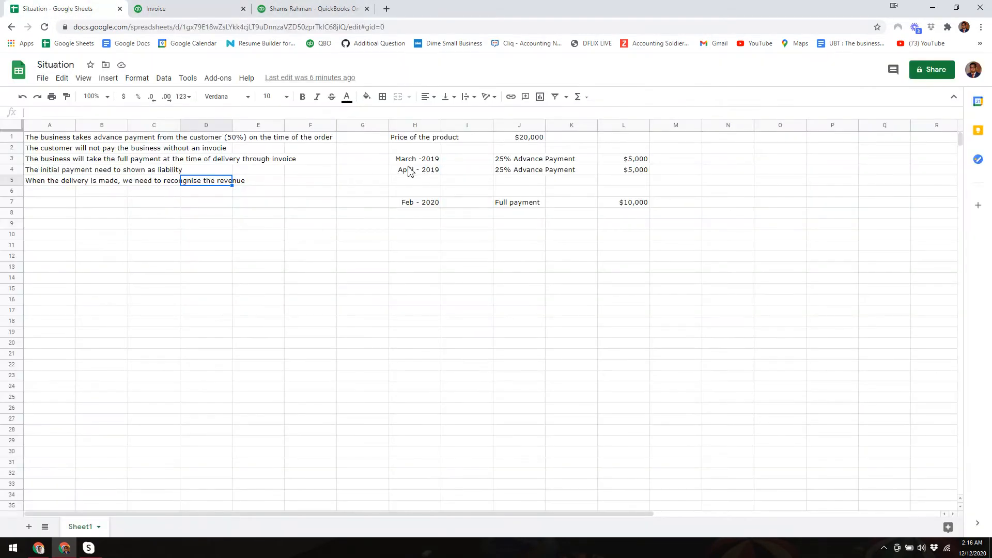
{"action": "left_click", "coordinate": [177, 7]}
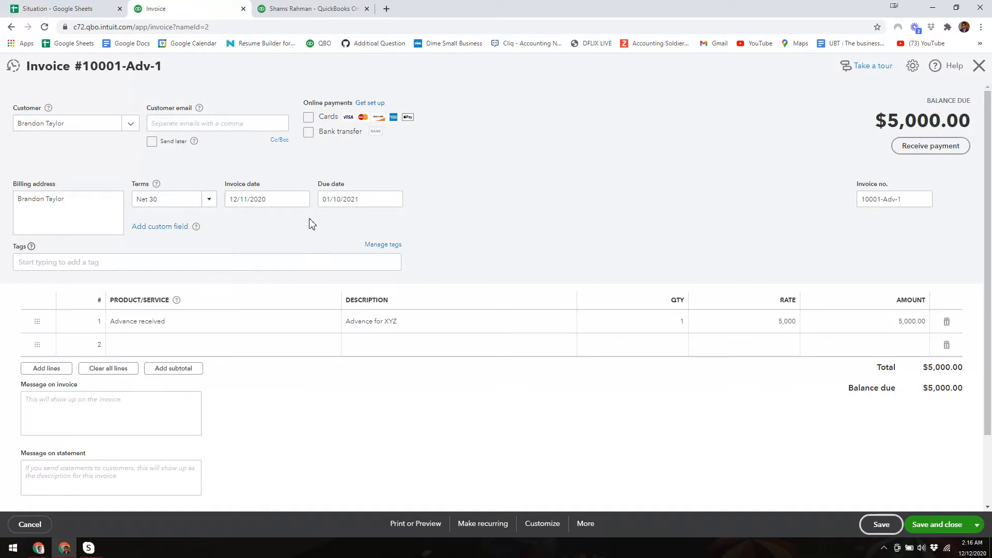
{"action": "left_click_drag", "start_coordinate": [290, 198], "coordinate": [225, 200]}
{"action": "type", "text": "03012019"}
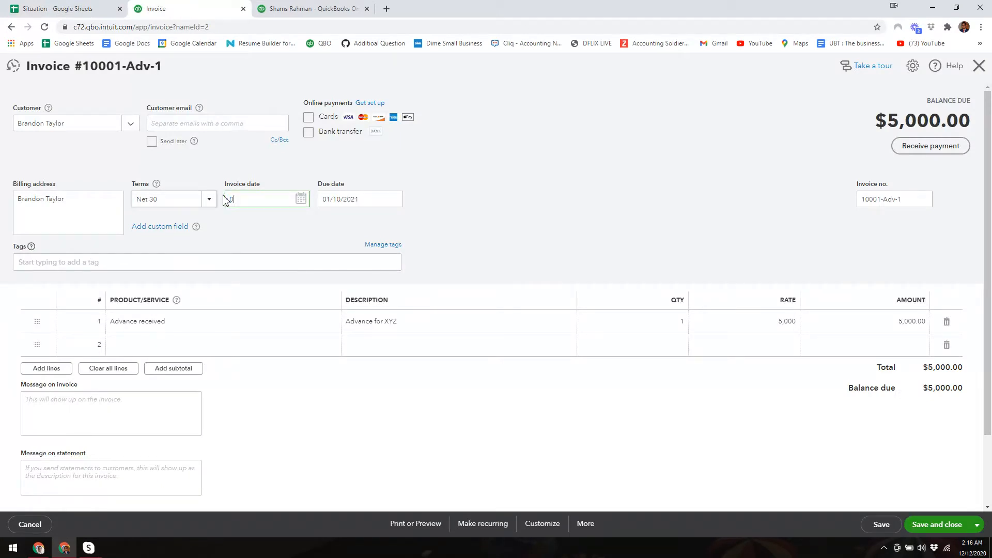
{"action": "left_click", "coordinate": [567, 185]}
{"action": "left_click", "coordinate": [878, 525]}
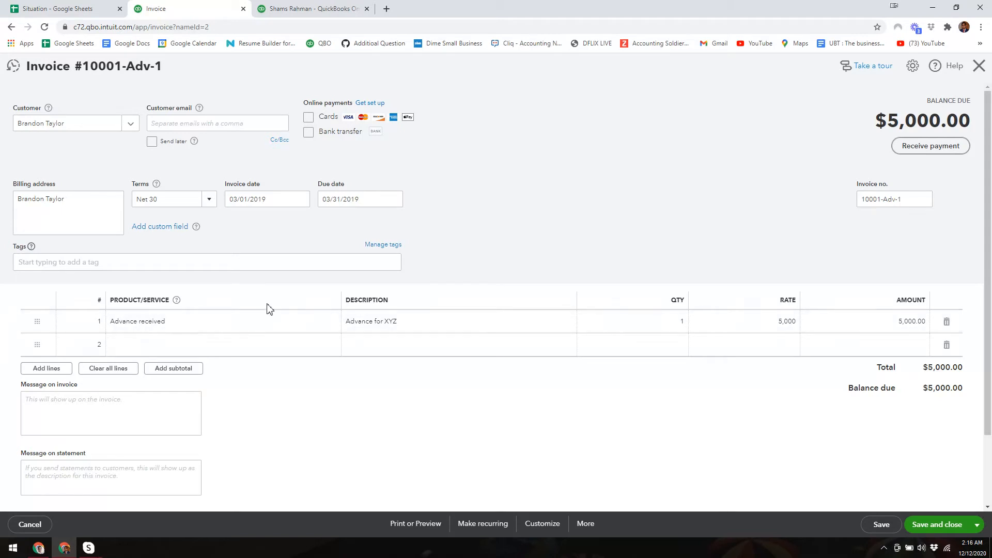
{"action": "left_click", "coordinate": [924, 155]}
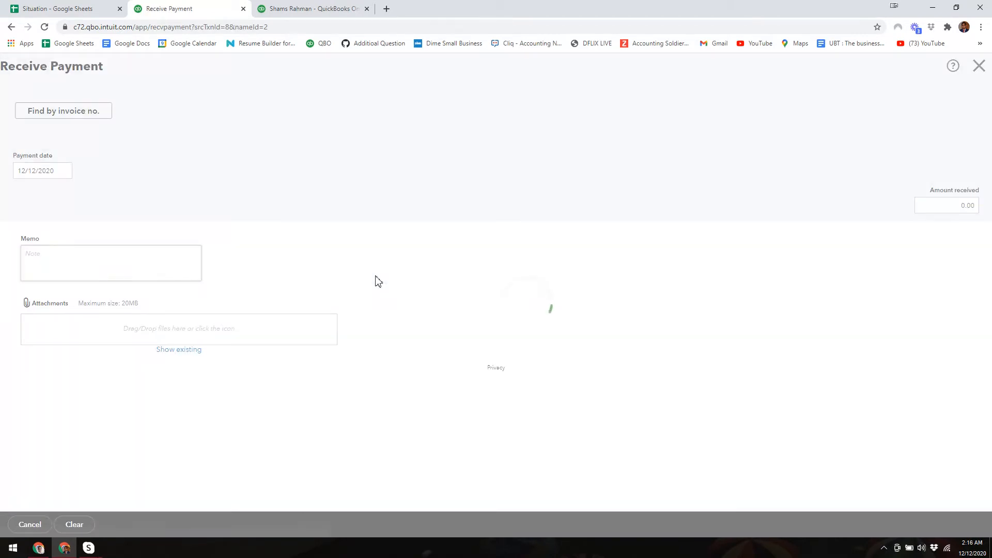
Rerun the Trial Balance report for All Dates to examine the invoice's effect on the accounts.
{"action": "left_click", "coordinate": [308, 9]}
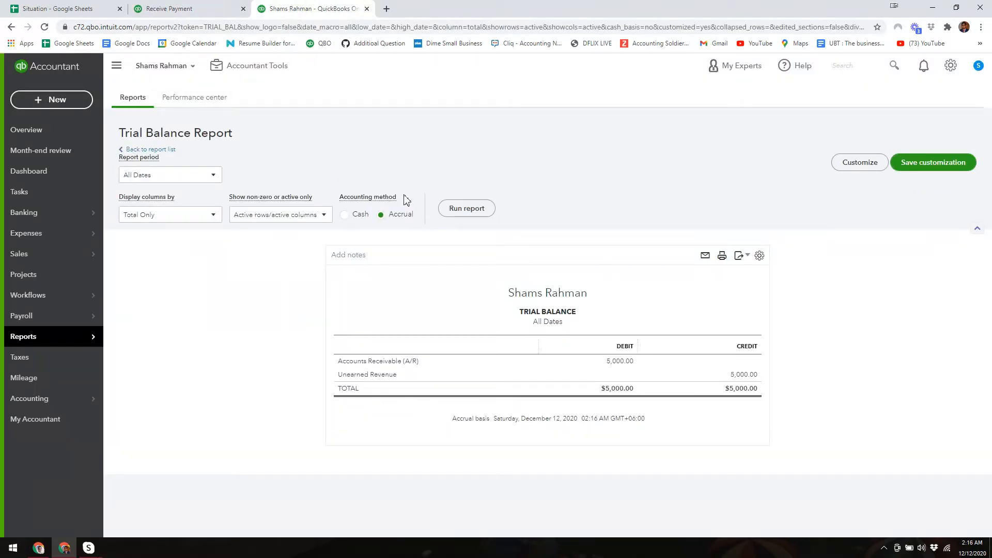
{"action": "left_click", "coordinate": [459, 209]}
{"action": "left_click", "coordinate": [459, 211]}
Open the Balance Sheet report from the report list and open an additional QuickBooks window.
{"action": "left_click", "coordinate": [161, 151]}
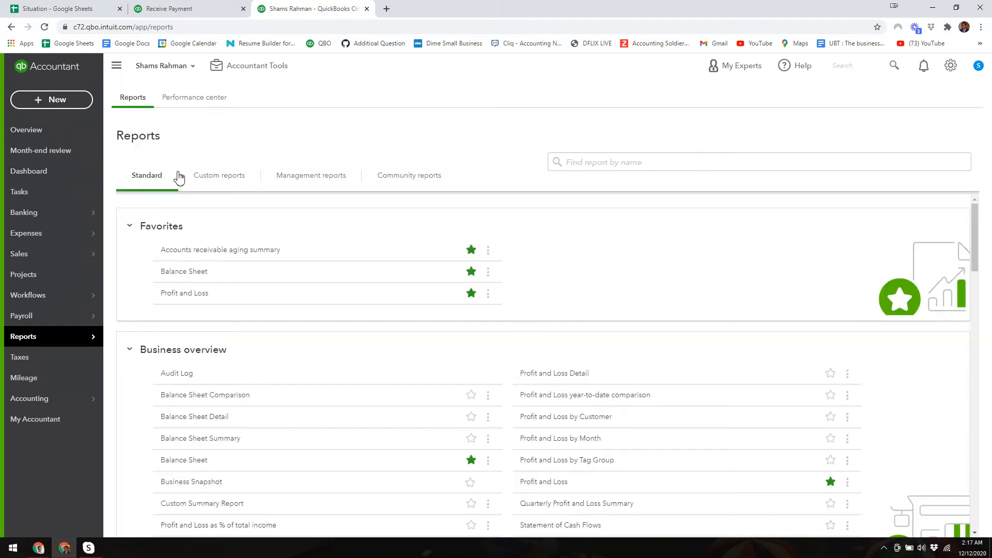
{"action": "left_click", "coordinate": [191, 399]}
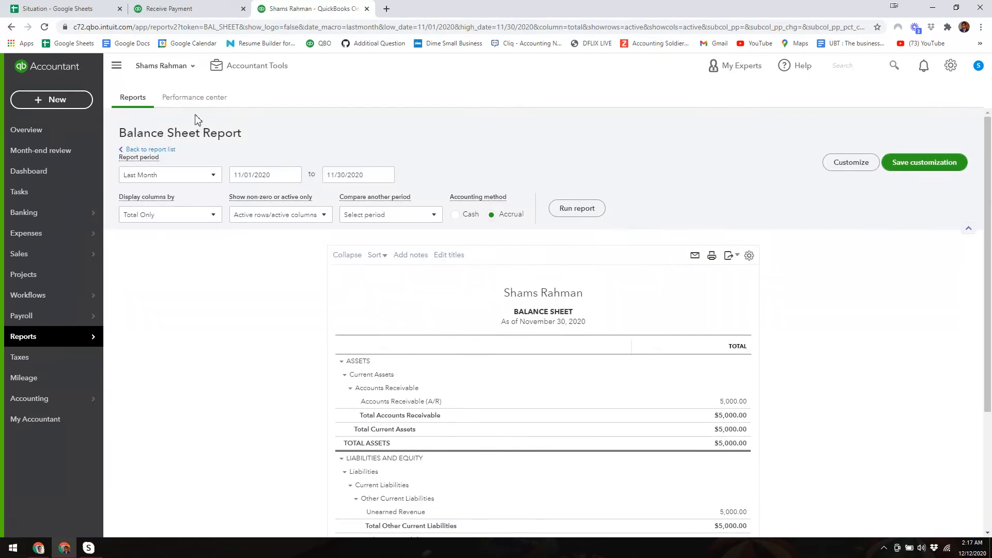
{"action": "left_click", "coordinate": [253, 67]}
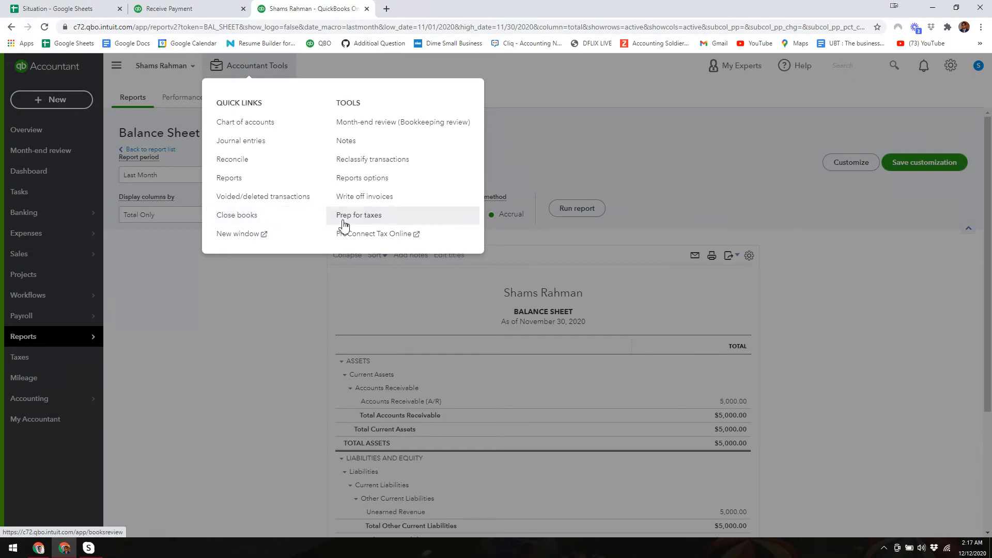
{"action": "left_click", "coordinate": [248, 239]}
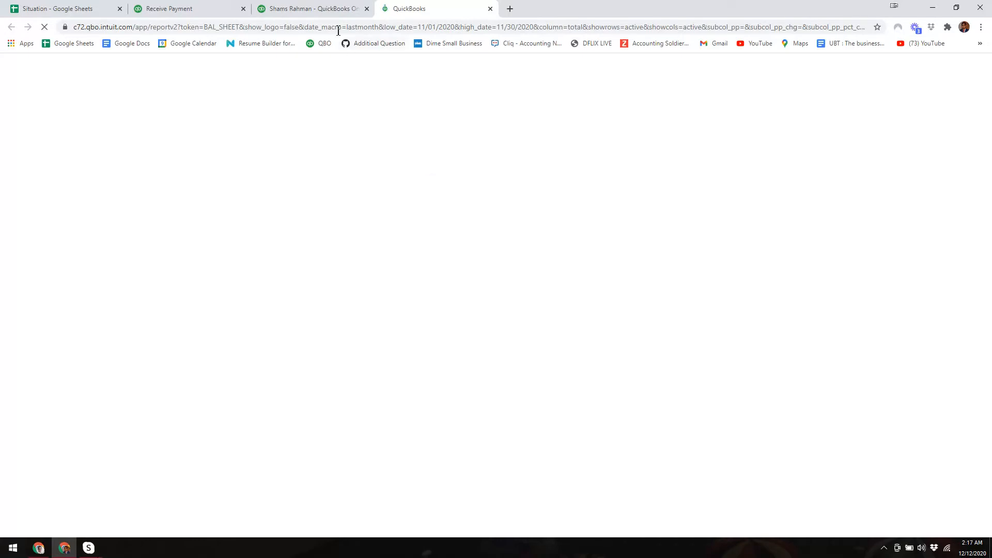
Run the Balance Sheet for All Dates and examine its Accounts Receivable and Unearned Revenue lines.
{"action": "left_click", "coordinate": [317, 8]}
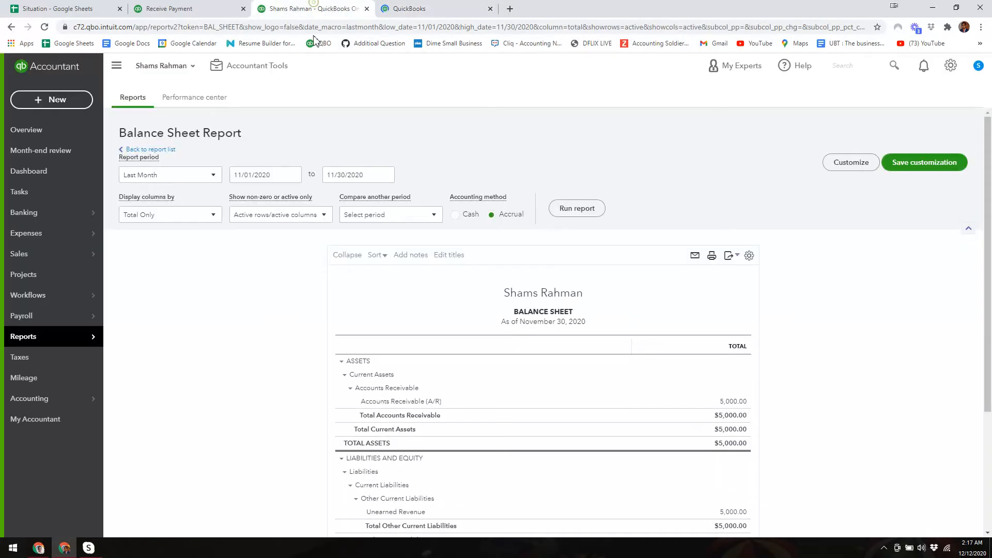
{"action": "left_click", "coordinate": [178, 171]}
{"action": "scroll", "coordinate": [177, 199], "scroll_direction": "up", "scroll_amount": 5}
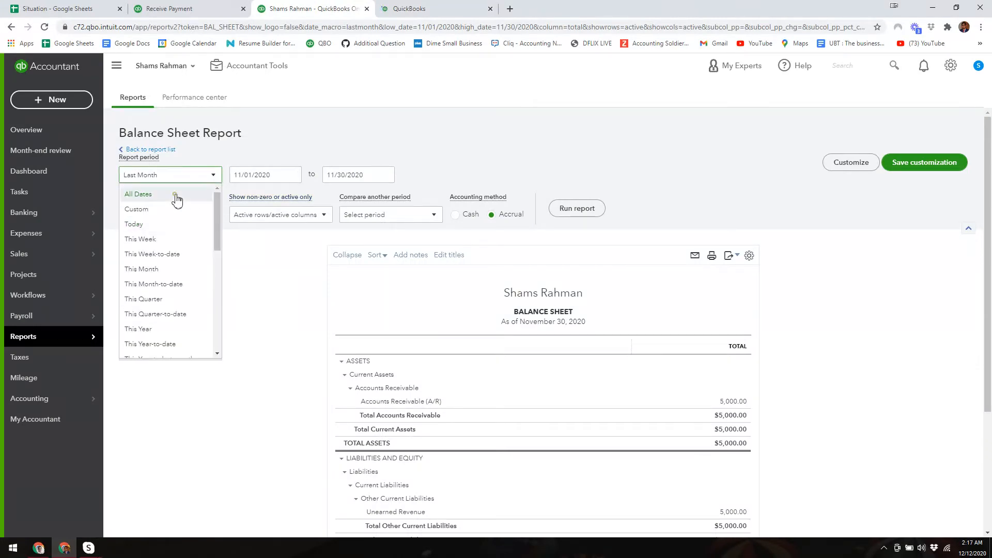
{"action": "left_click", "coordinate": [176, 198]}
{"action": "left_click", "coordinate": [581, 211]}
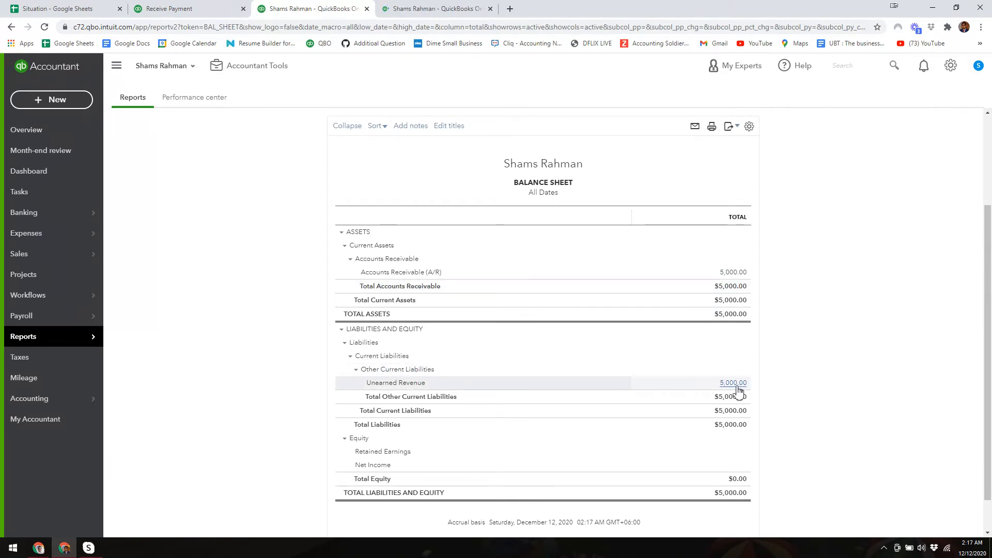
In the additional QuickBooks window, open the Profit and Loss report and run it for All Dates.
{"action": "left_click", "coordinate": [448, 10]}
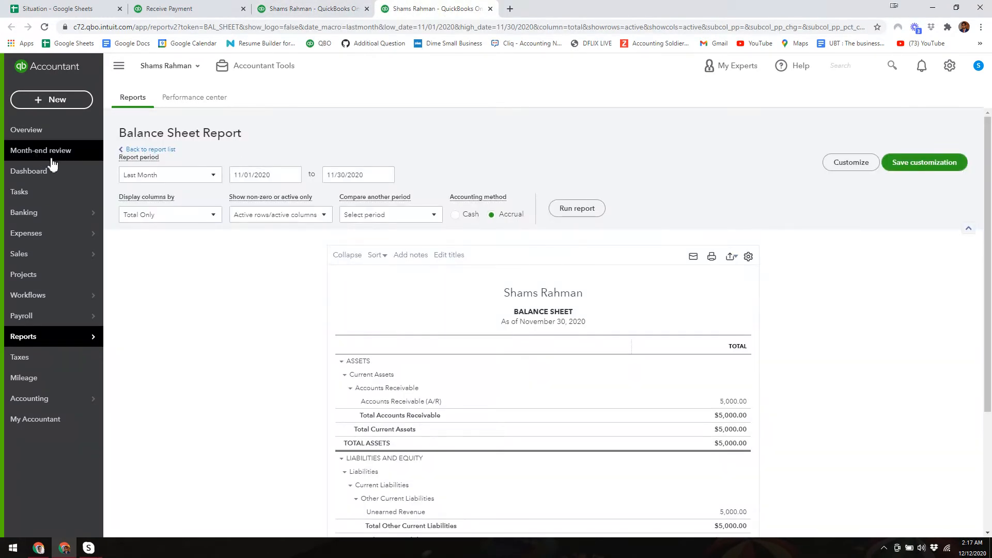
{"action": "left_click", "coordinate": [153, 150]}
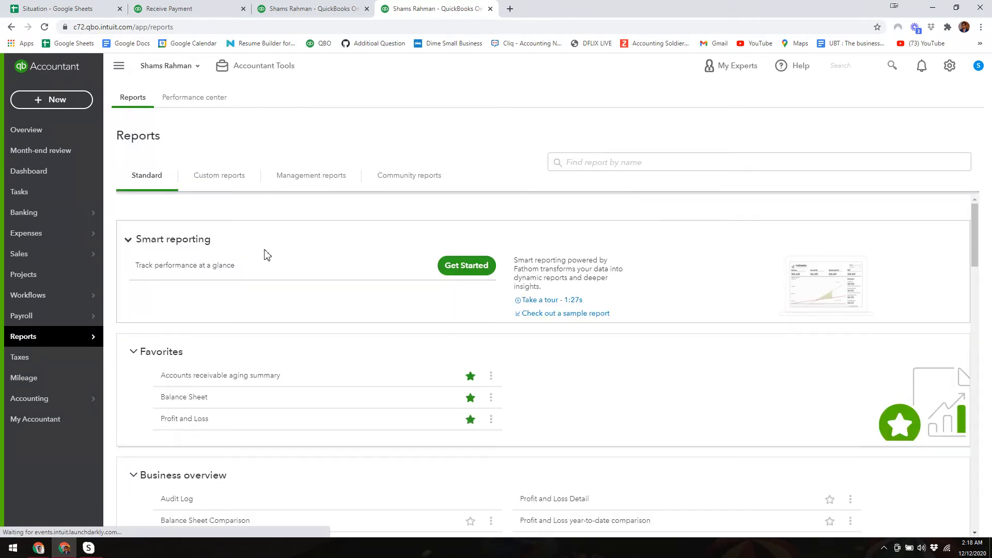
{"action": "left_click", "coordinate": [184, 418]}
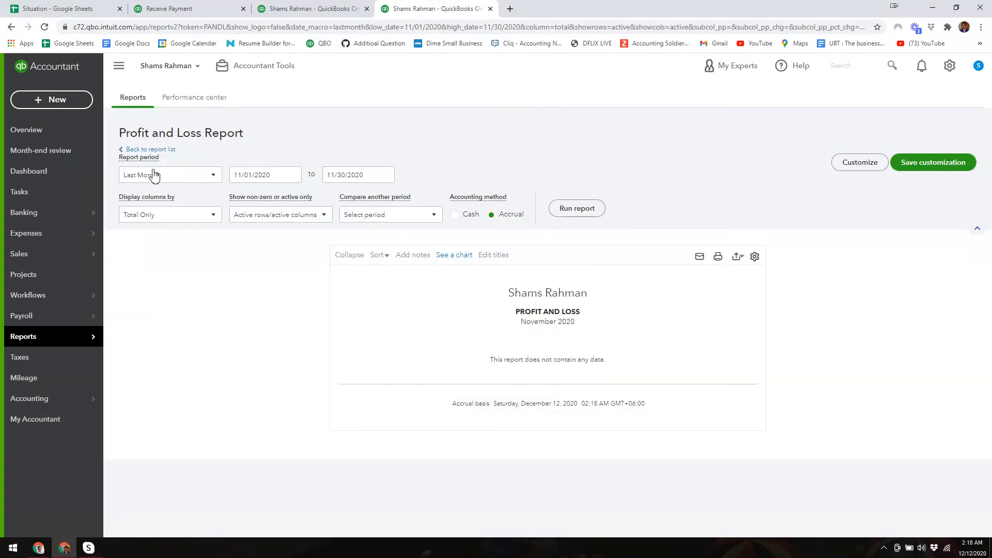
{"action": "left_click", "coordinate": [154, 175]}
{"action": "scroll", "coordinate": [160, 217], "scroll_direction": "up", "scroll_amount": 5}
{"action": "left_click", "coordinate": [147, 196]}
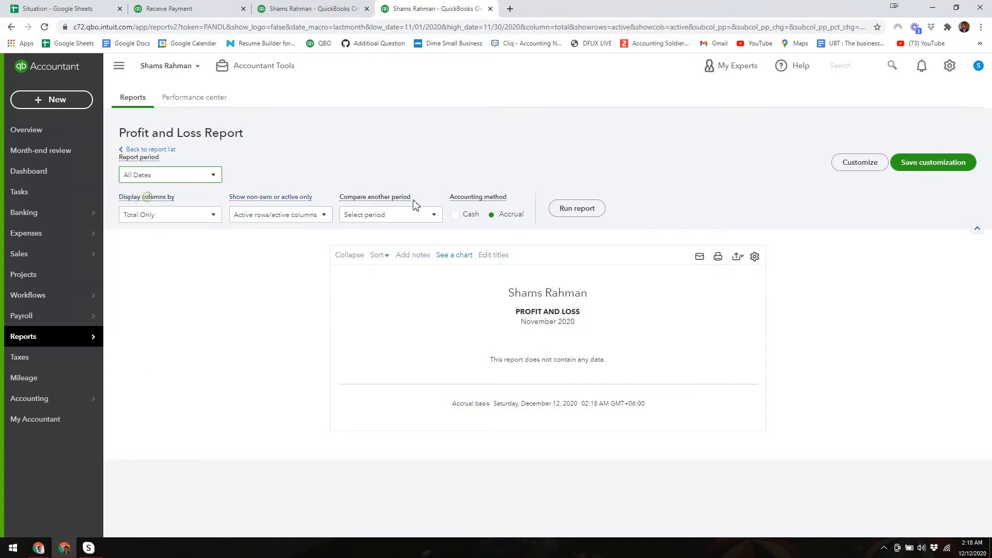
{"action": "left_click", "coordinate": [588, 209]}
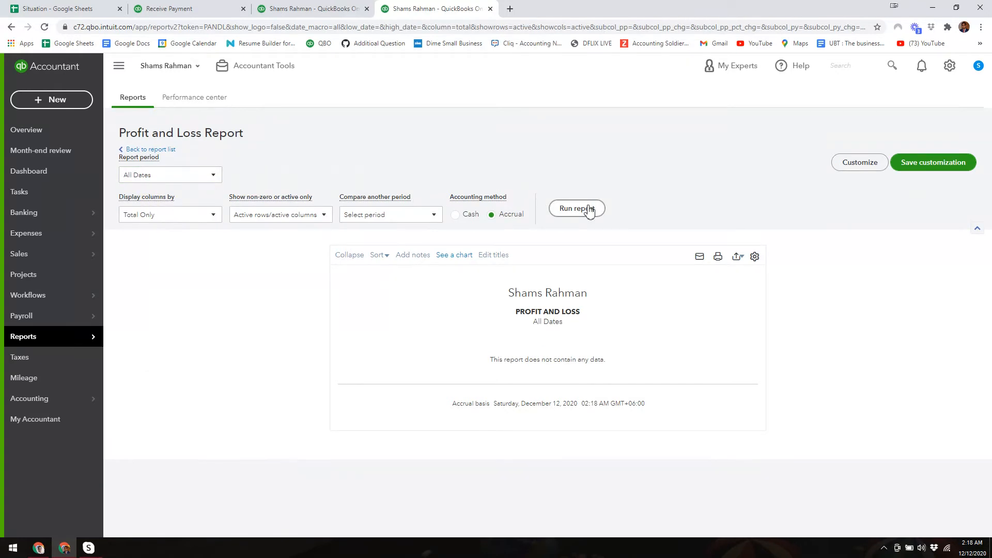
Return to the payment for invoice 10001-Adv-1, set the payment date to 03/01/2019, and save and close it.
{"action": "left_click", "coordinate": [191, 9]}
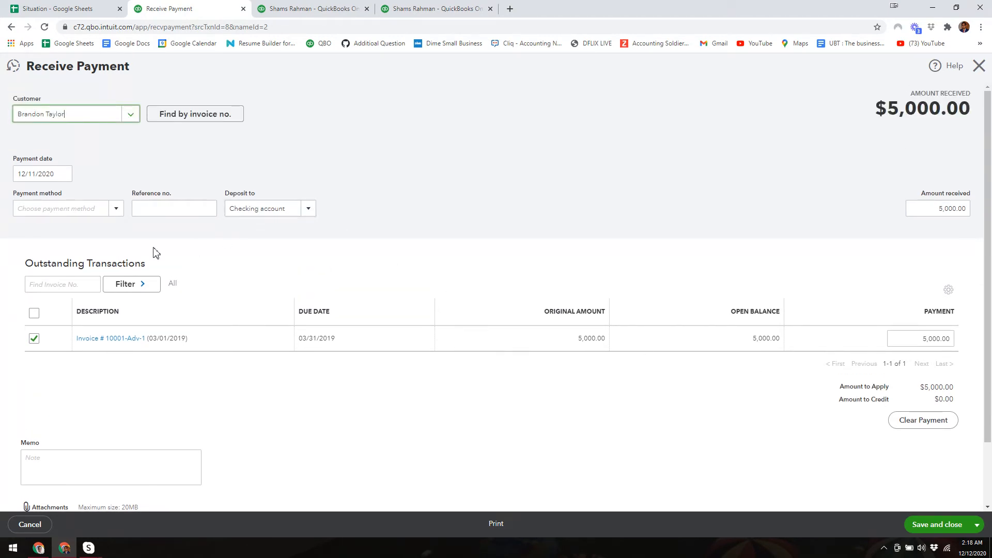
{"action": "left_click", "coordinate": [62, 174]}
{"action": "left_click", "coordinate": [24, 201]}
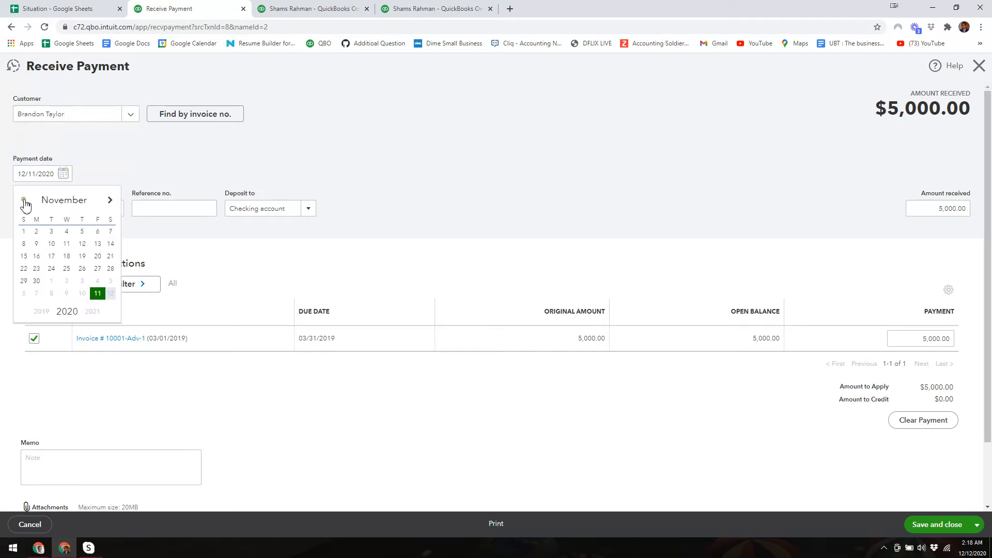
{"action": "left_click", "coordinate": [25, 201]}
{"action": "left_click", "coordinate": [25, 201]}
{"action": "left_click", "coordinate": [24, 201]}
{"action": "left_click", "coordinate": [25, 201]}
{"action": "left_click", "coordinate": [24, 201]}
{"action": "left_click", "coordinate": [24, 201]}
{"action": "left_click", "coordinate": [24, 201]}
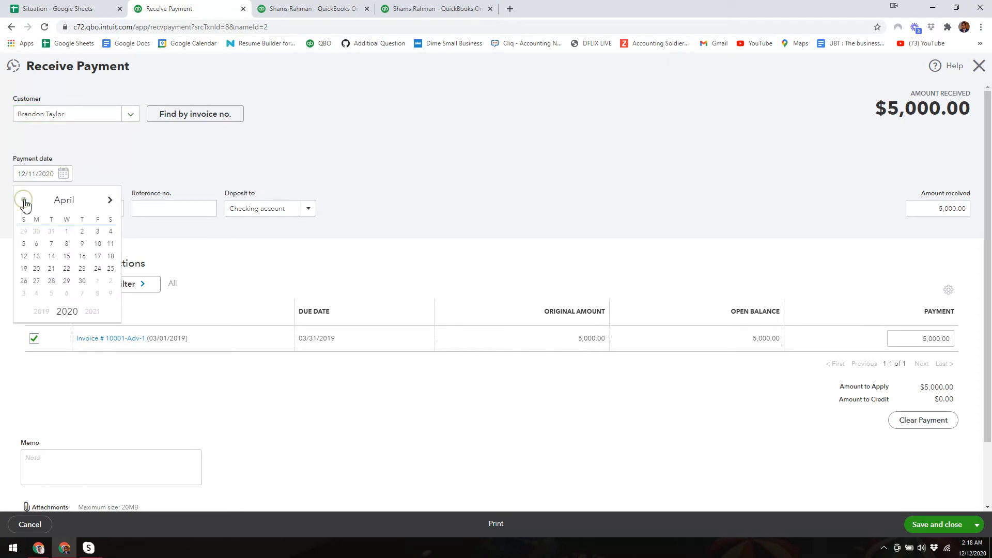
{"action": "left_click", "coordinate": [24, 201]}
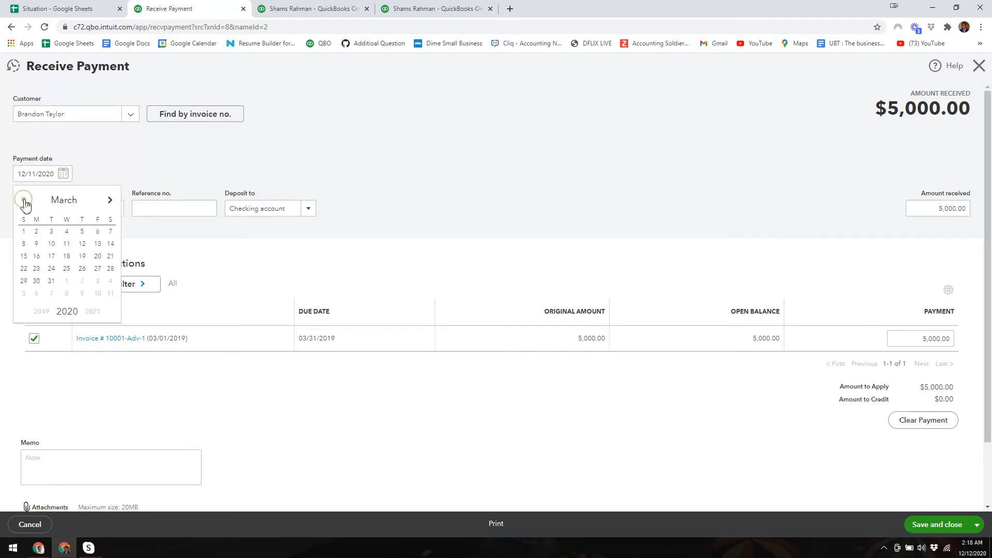
{"action": "left_click", "coordinate": [26, 232]}
{"action": "left_click", "coordinate": [415, 151]}
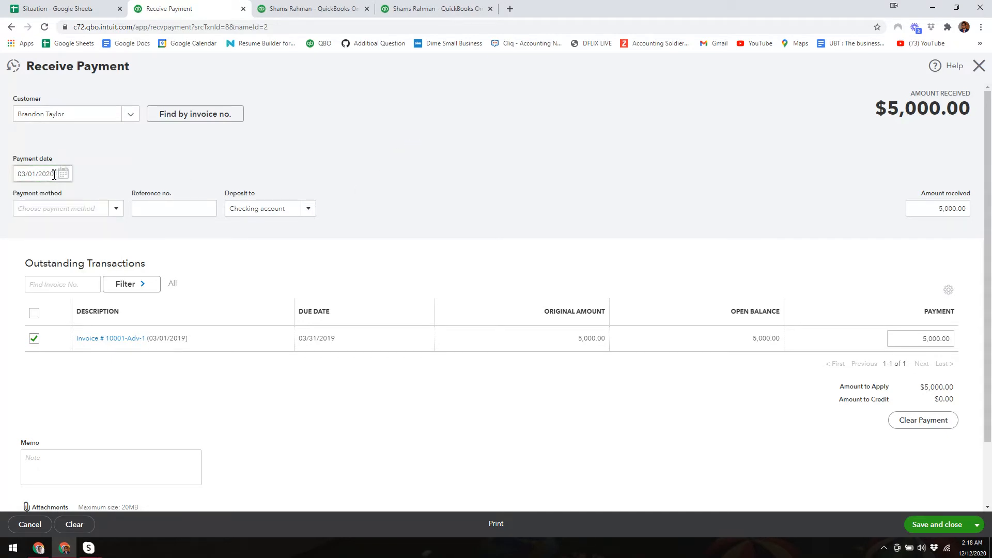
{"action": "left_click_drag", "start_coordinate": [49, 174], "coordinate": [63, 180]}
{"action": "type", "text": "19"}
{"action": "left_click", "coordinate": [338, 140]}
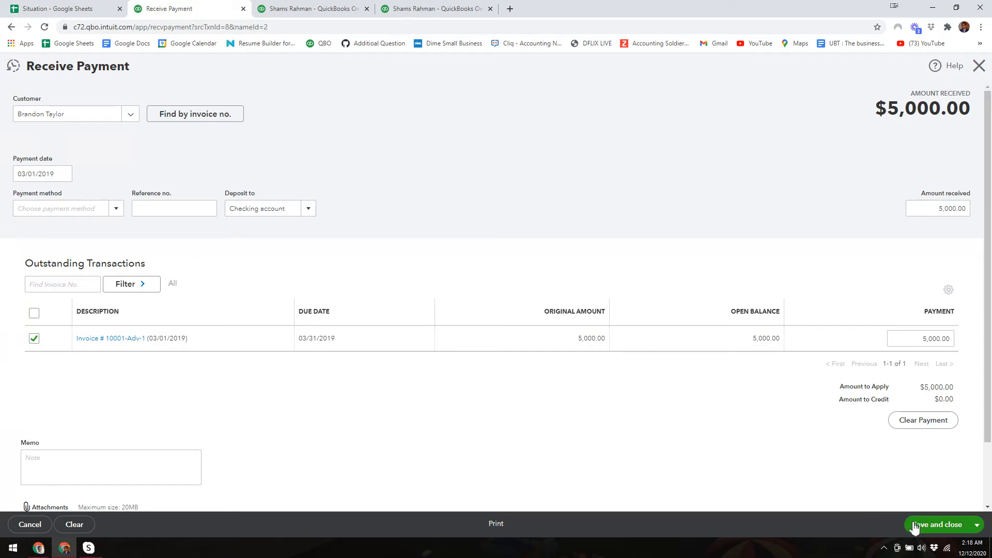
{"action": "left_click", "coordinate": [915, 525]}
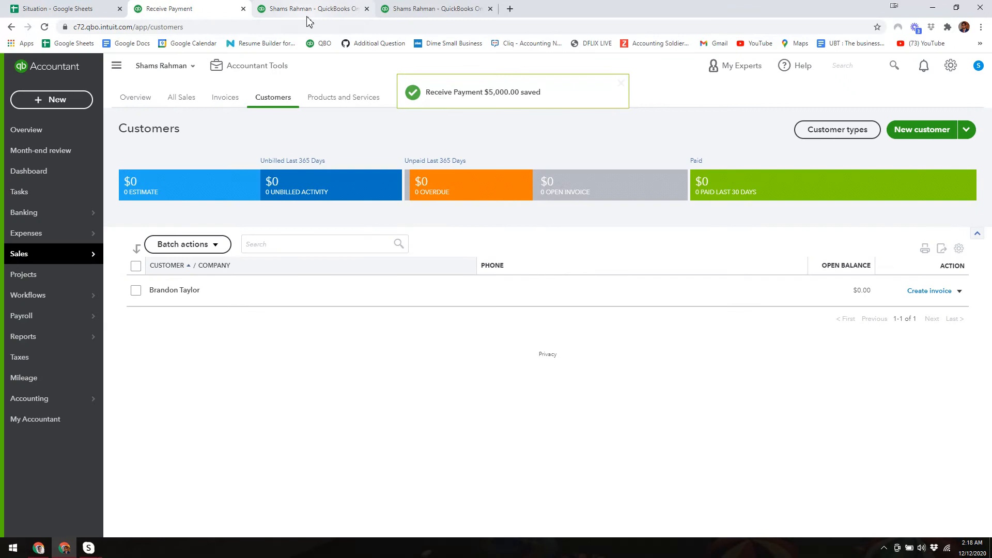
Rerun the Balance Sheet, examine its bank, receivable and Unearned Revenue balances, and check the Profit and Loss report.
{"action": "left_click", "coordinate": [310, 10]}
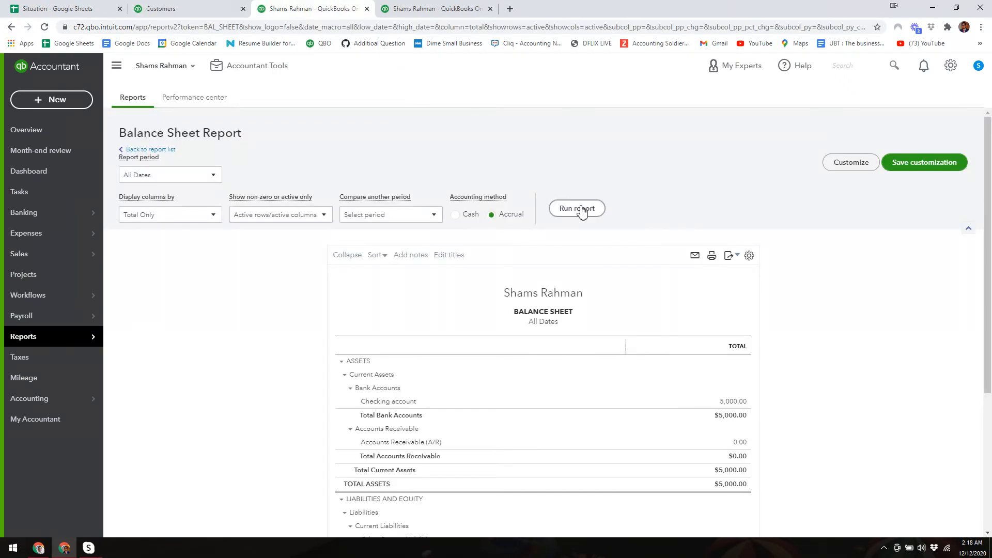
{"action": "left_click", "coordinate": [579, 209]}
{"action": "scroll", "coordinate": [687, 341], "scroll_direction": "down", "scroll_amount": 3}
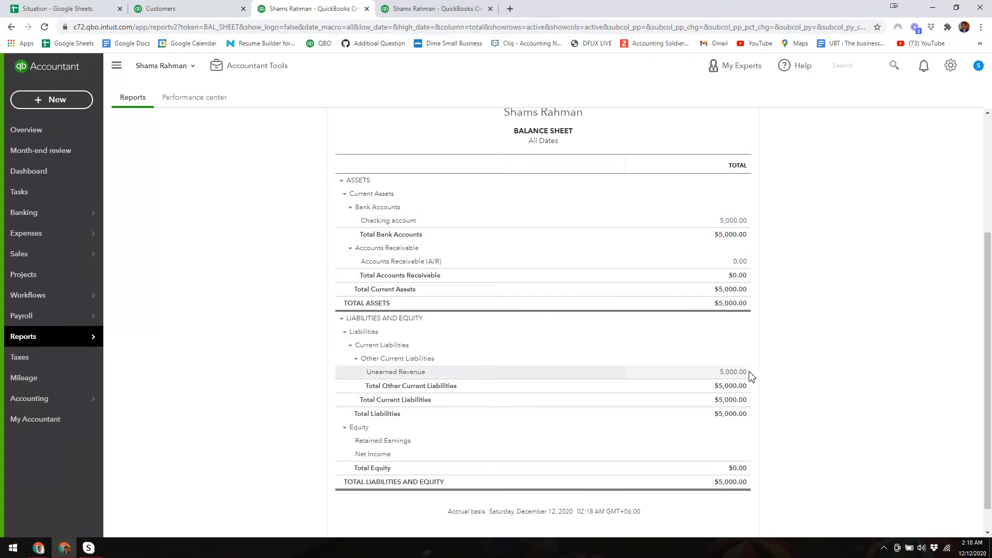
{"action": "scroll", "coordinate": [765, 390], "scroll_direction": "down", "scroll_amount": 1}
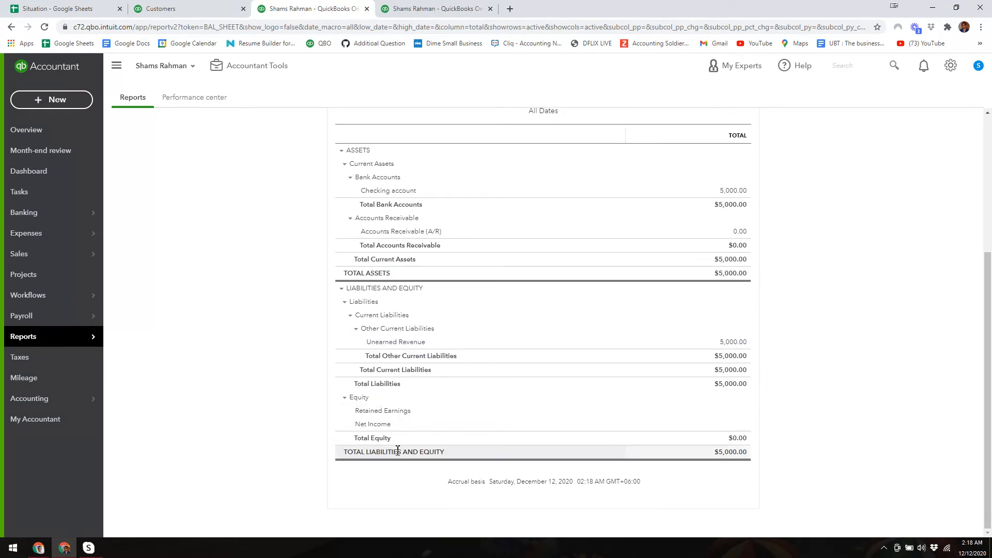
{"action": "scroll", "coordinate": [765, 432], "scroll_direction": "up", "scroll_amount": 5}
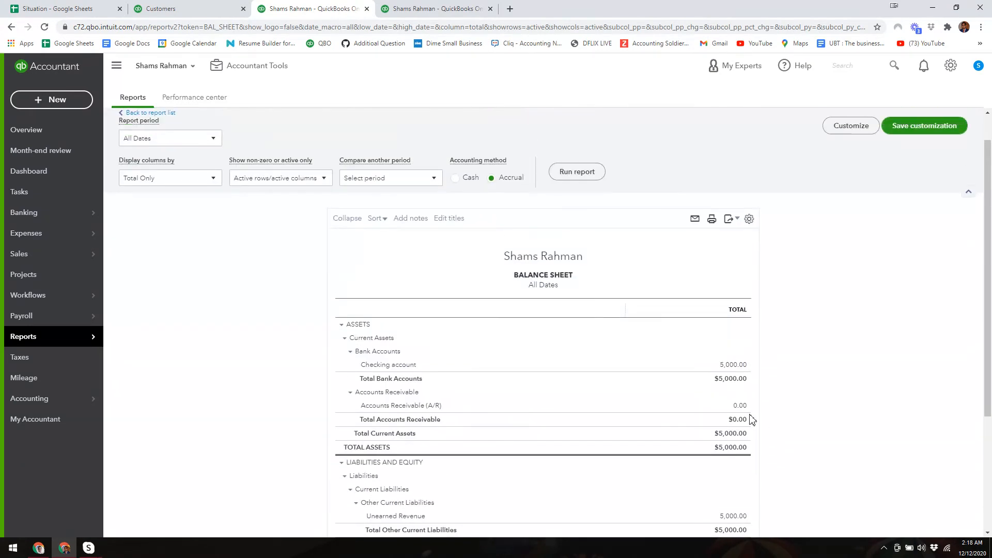
{"action": "left_click", "coordinate": [413, 15]}
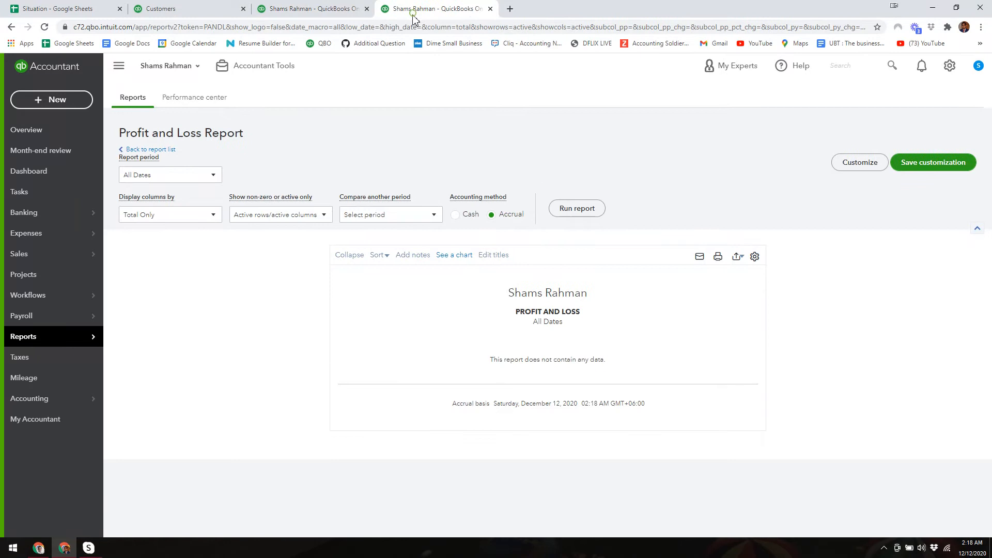
Rerun the Profit and Loss report, then start a new invoice for the existing customer from the customer list.
{"action": "left_click", "coordinate": [573, 216]}
{"action": "left_click", "coordinate": [185, 12]}
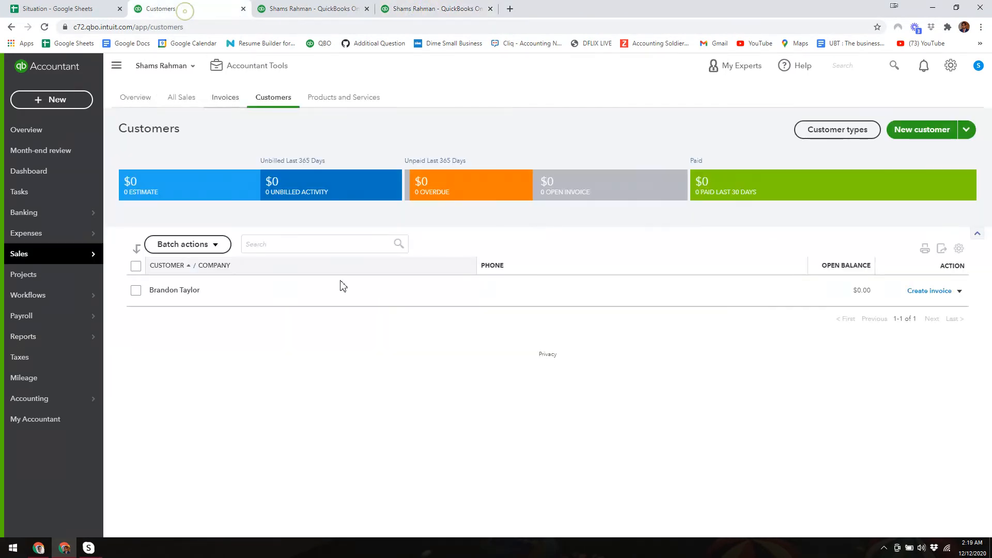
{"action": "left_click", "coordinate": [922, 292]}
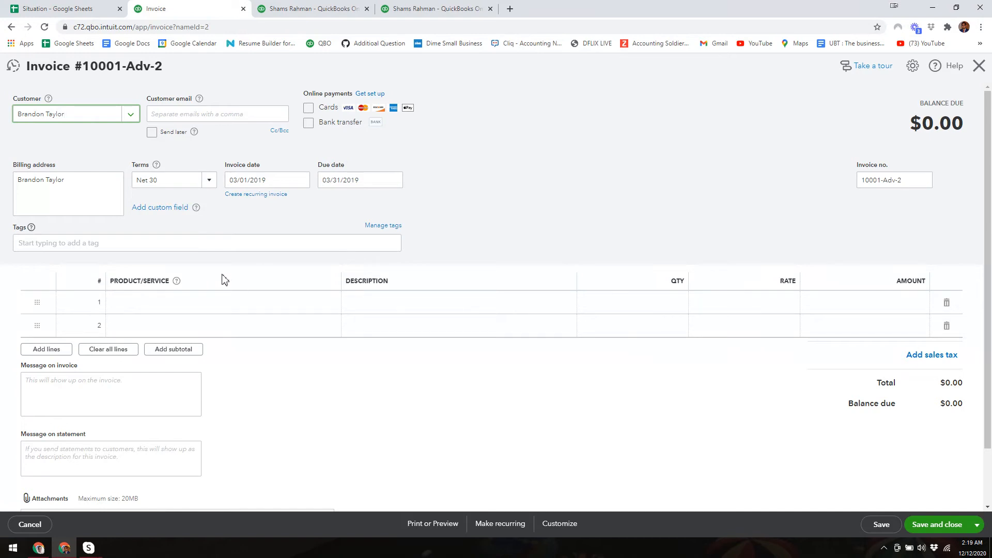
Check the second advance payment's month in the Situation sheet and set the date of invoice 10001-Adv-2 to 04/01/2019.
{"action": "left_click", "coordinate": [64, 9]}
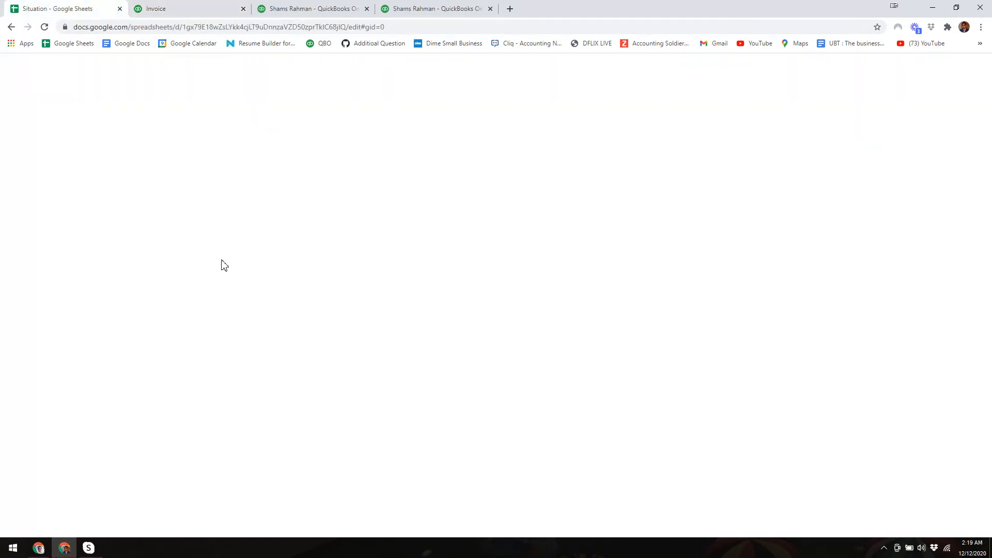
{"action": "left_click", "coordinate": [419, 173]}
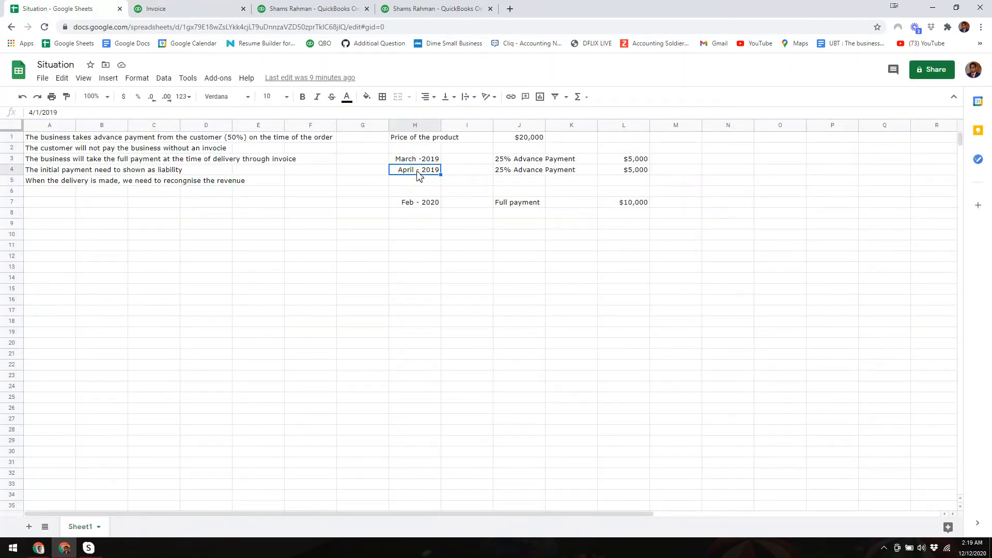
{"action": "left_click", "coordinate": [318, 12]}
{"action": "left_click", "coordinate": [194, 9]}
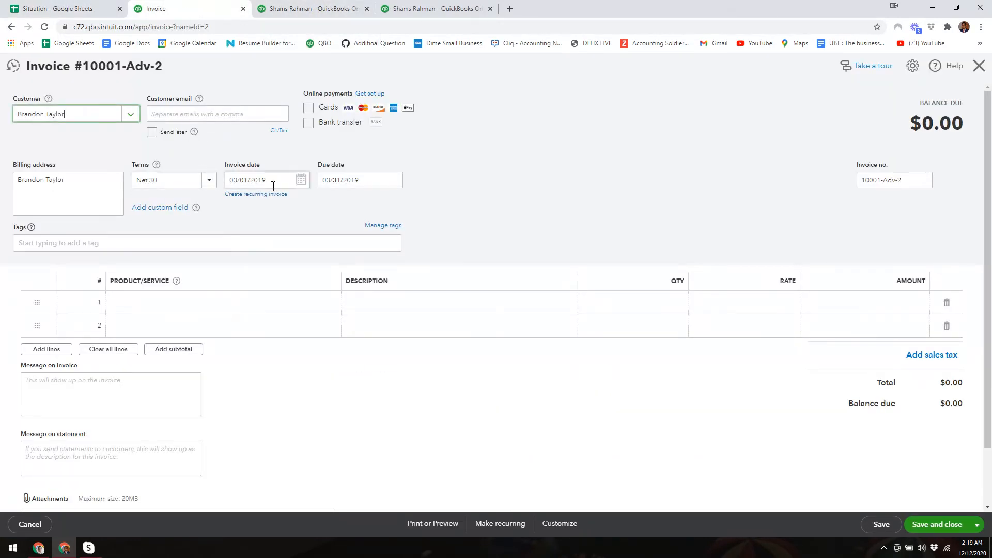
{"action": "left_click", "coordinate": [301, 184]}
{"action": "left_click", "coordinate": [321, 206]}
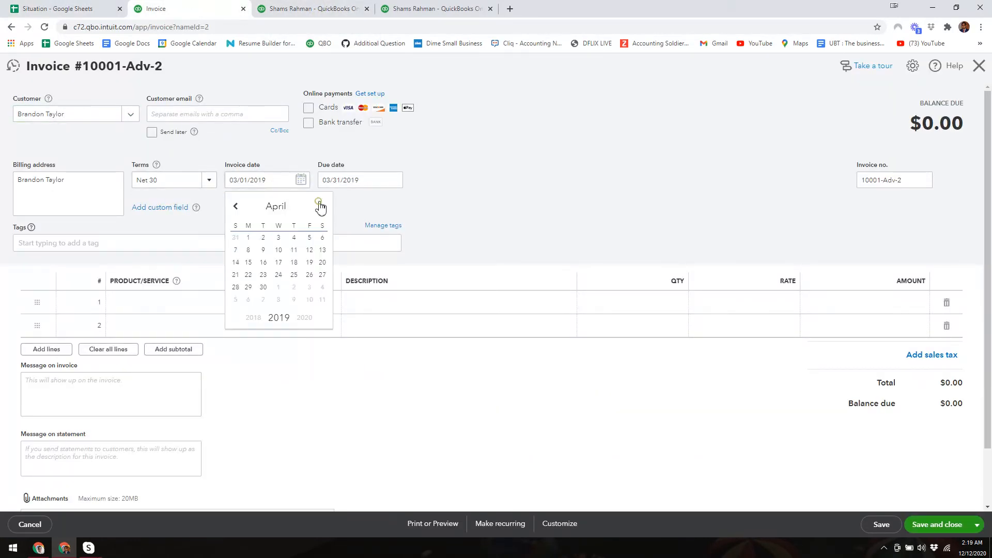
{"action": "left_click", "coordinate": [248, 237]}
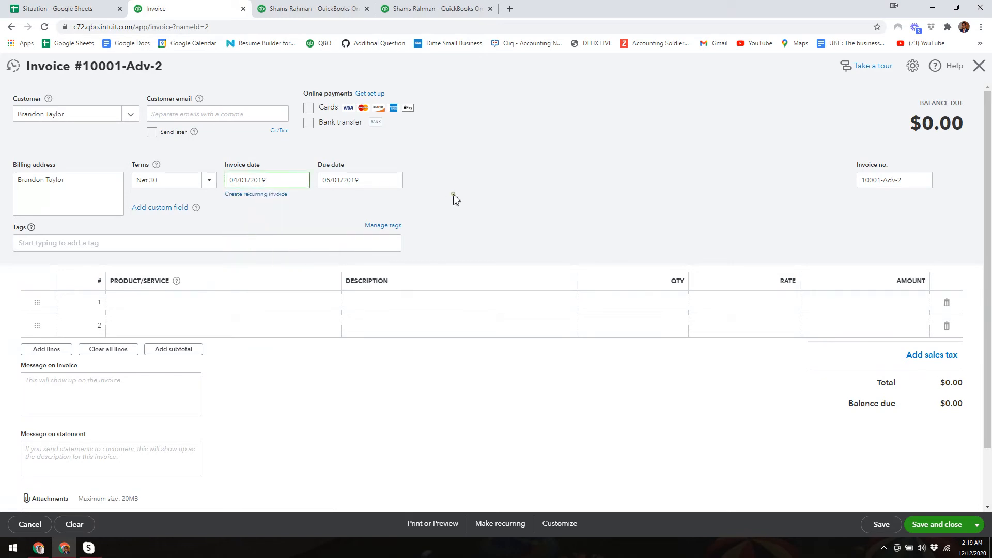
Add an Advance received line described as "Adv for XYZ" at a rate of 5000 and save the invoice.
{"action": "left_click", "coordinate": [183, 302]}
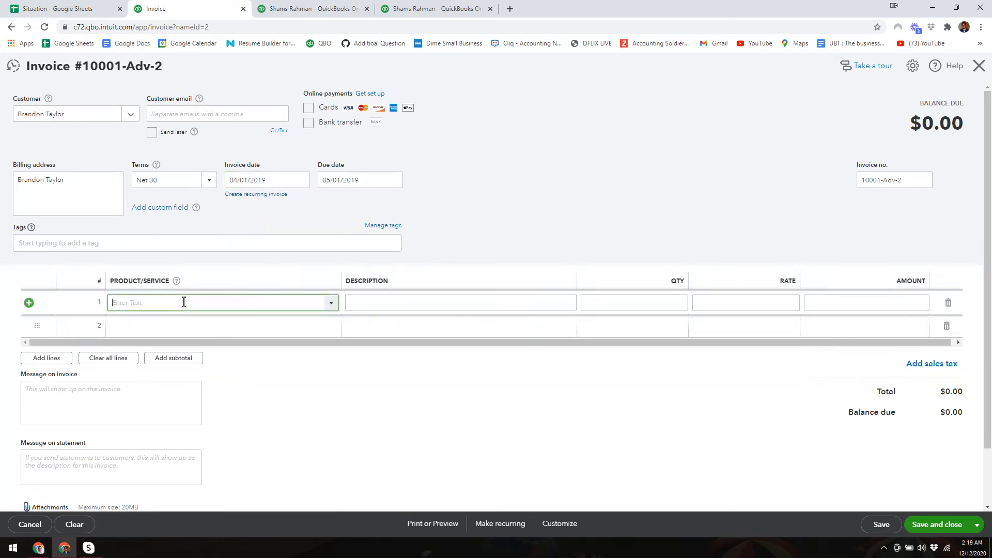
{"action": "left_click", "coordinate": [162, 348]}
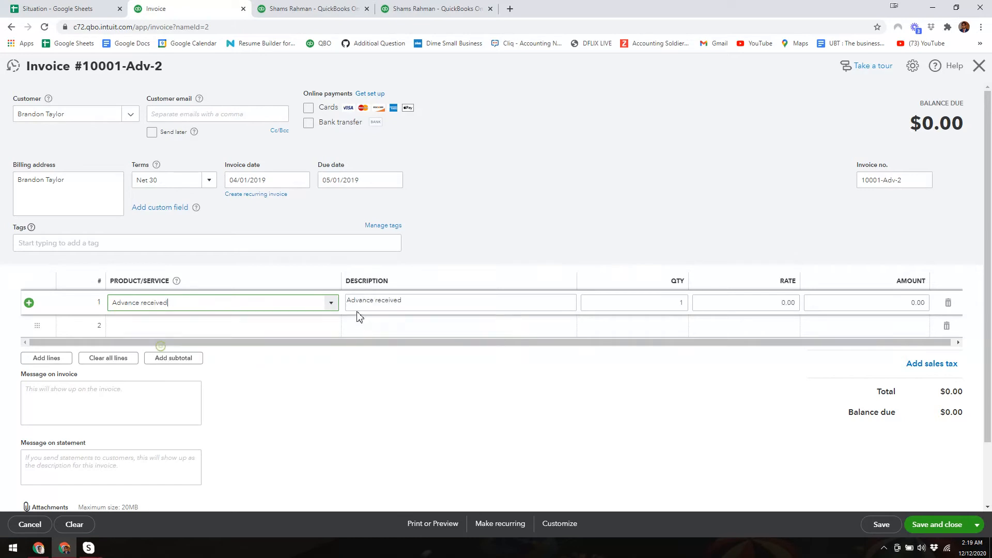
{"action": "left_click", "coordinate": [405, 303]}
{"action": "type", "text": "Adv for XYZ"}
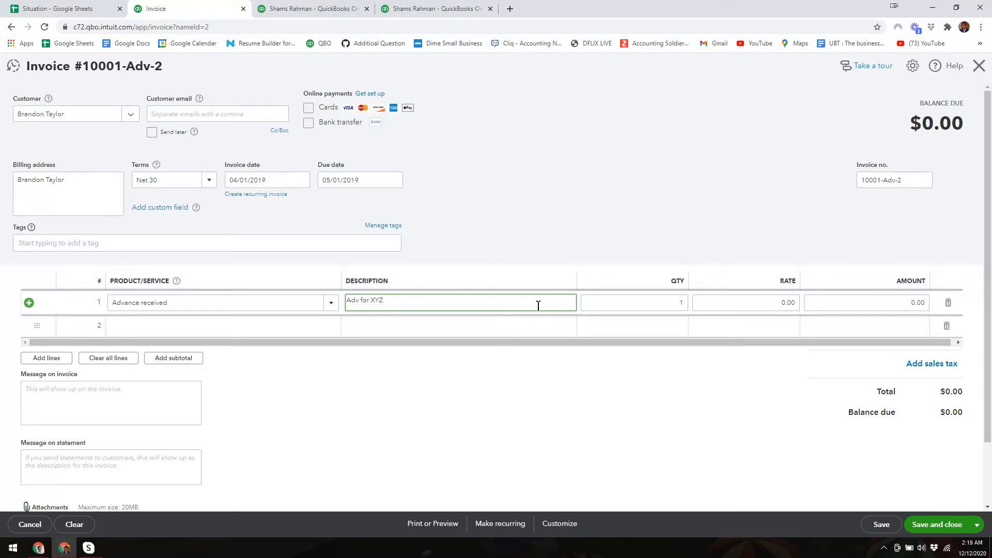
{"action": "left_click", "coordinate": [741, 298]}
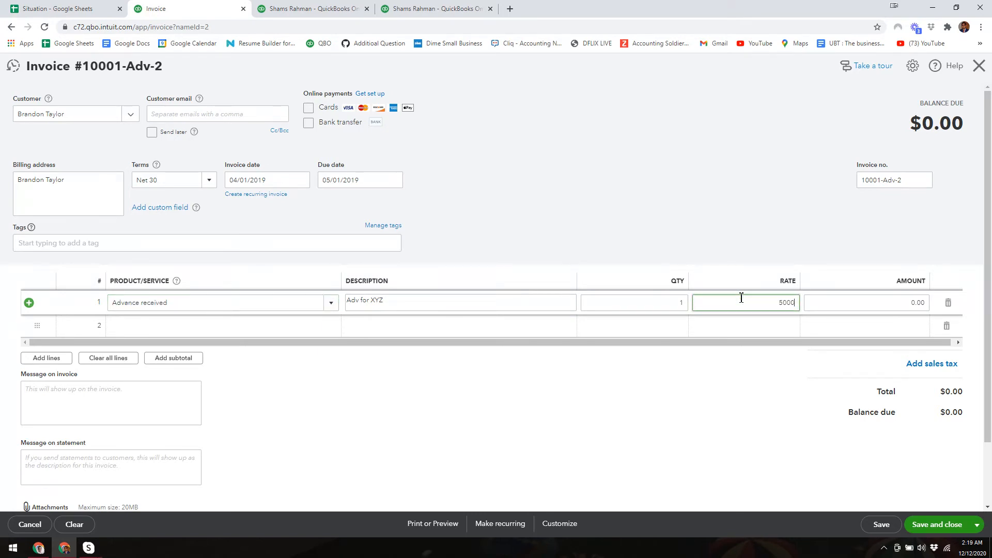
{"action": "left_click", "coordinate": [740, 399]}
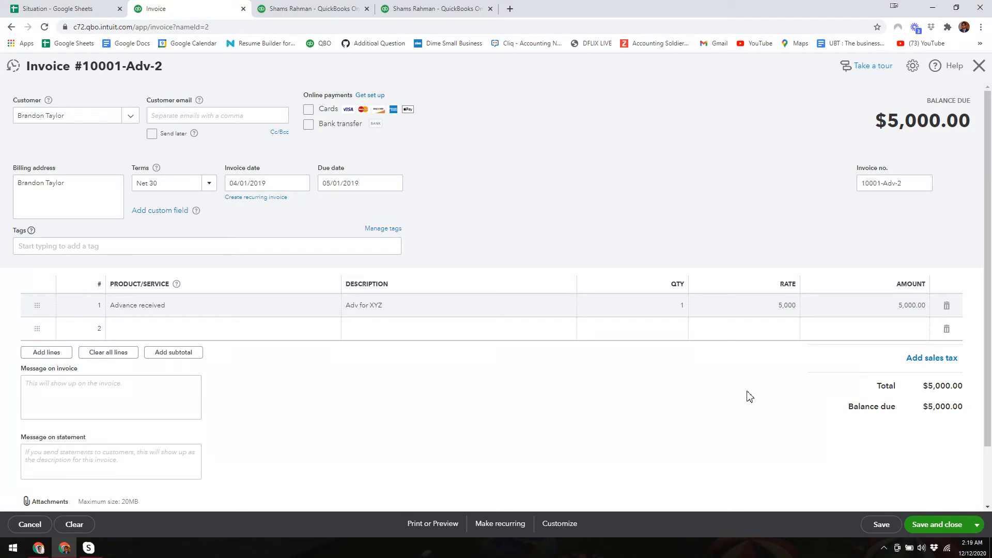
{"action": "left_click", "coordinate": [878, 524]}
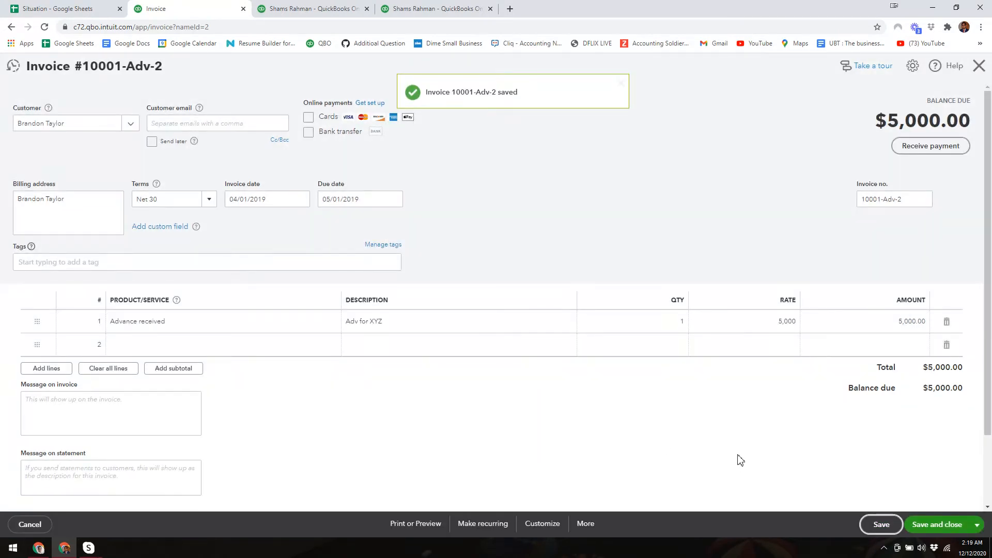
Receive the payment for invoice 10001-Adv-2 dated 04/01/2019, and save and close it.
{"action": "left_click", "coordinate": [927, 152]}
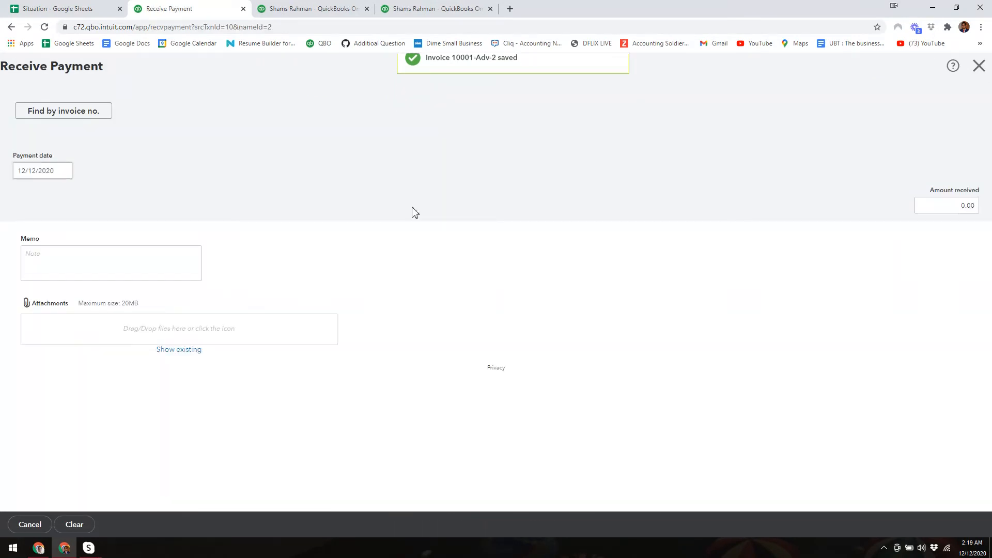
{"action": "left_click", "coordinate": [65, 176]}
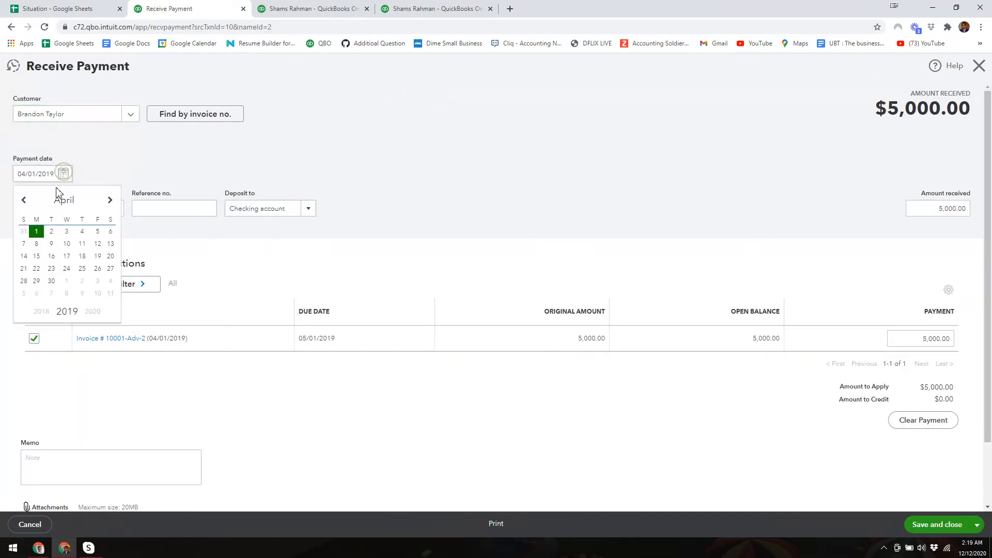
{"action": "left_click", "coordinate": [23, 200]}
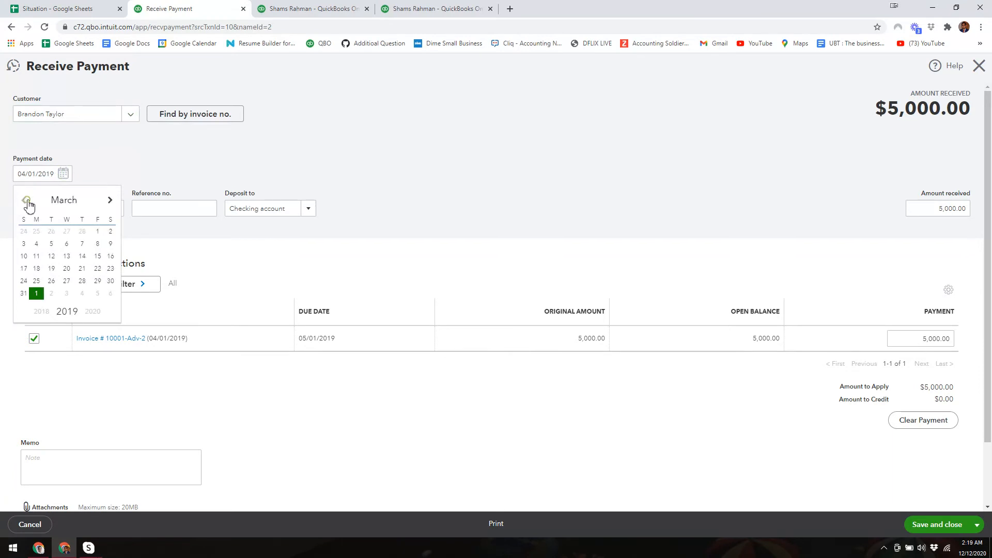
{"action": "left_click", "coordinate": [110, 201]}
{"action": "left_click", "coordinate": [36, 231]}
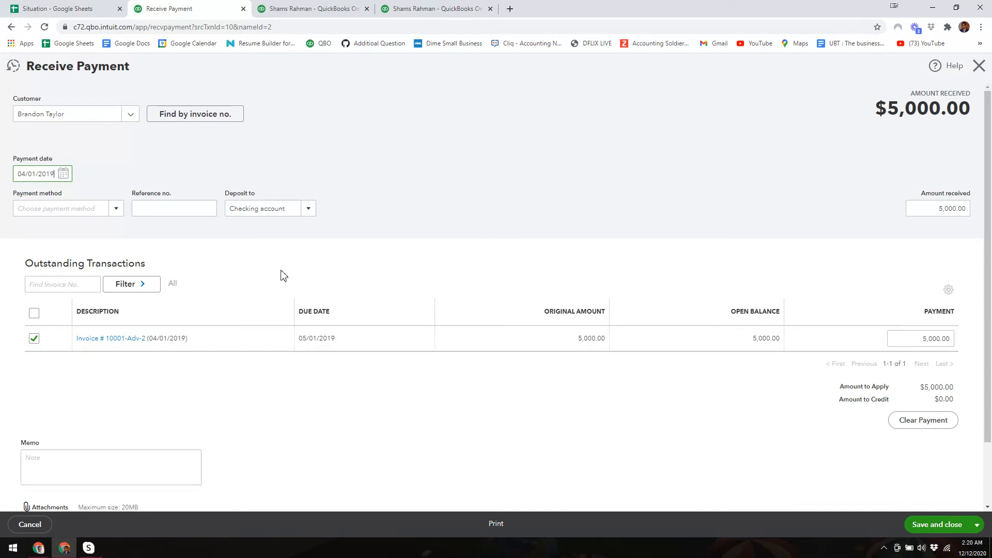
{"action": "left_click", "coordinate": [930, 522]}
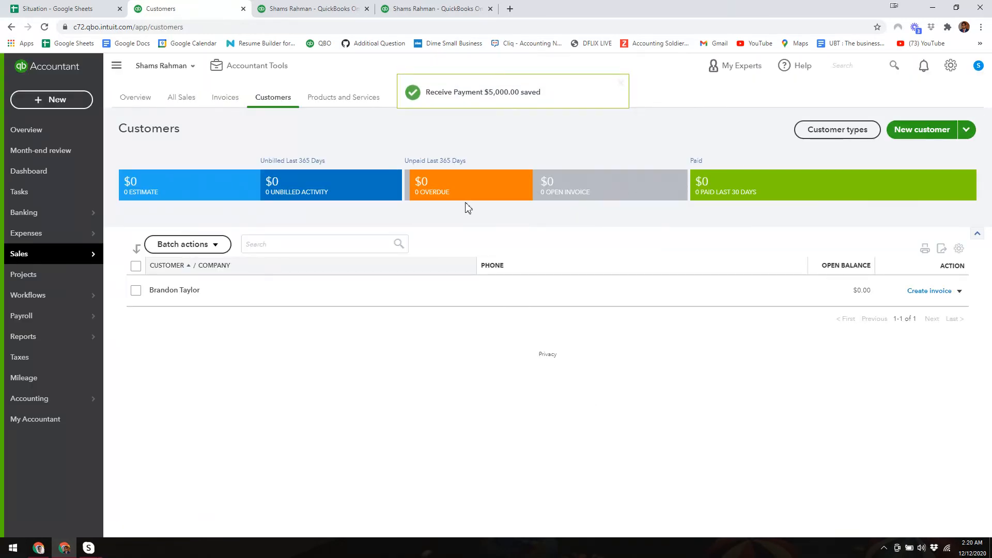
Rerun the Profit and Loss and Balance Sheet reports and examine the checking account, receivable and Unearned Revenue balances.
{"action": "left_click", "coordinate": [420, 9]}
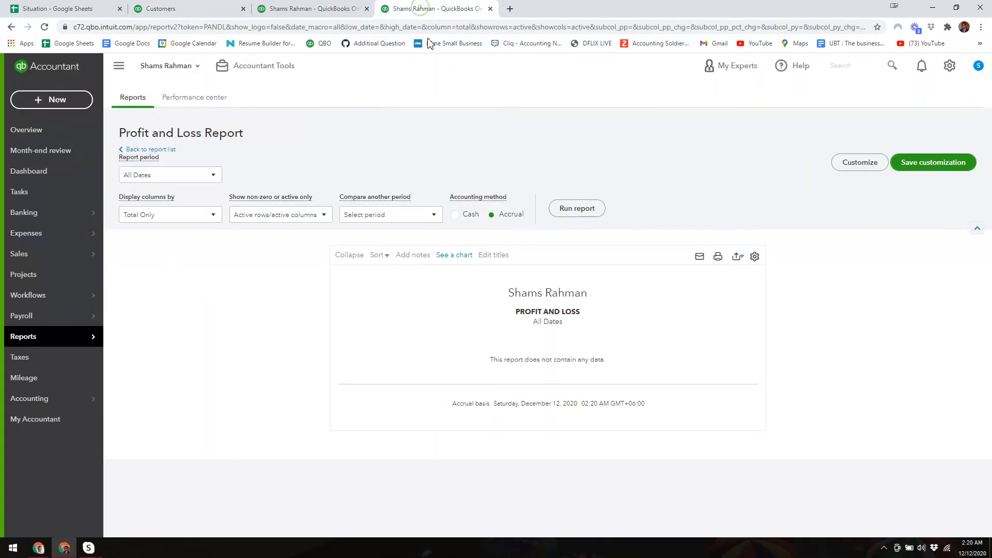
{"action": "left_click", "coordinate": [587, 212]}
{"action": "left_click", "coordinate": [302, 9]}
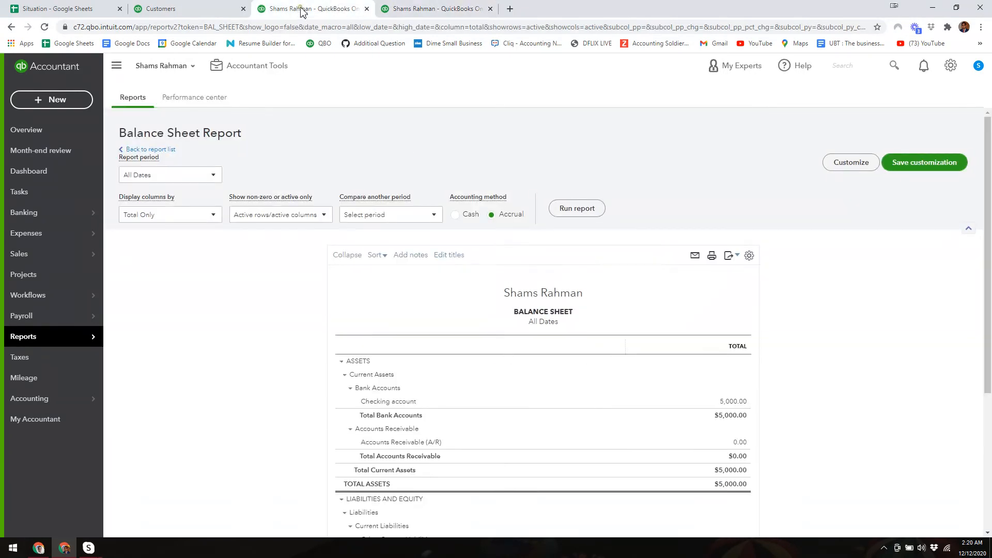
{"action": "left_click", "coordinate": [579, 209]}
{"action": "scroll", "coordinate": [784, 329], "scroll_direction": "down", "scroll_amount": 1}
{"action": "scroll", "coordinate": [785, 329], "scroll_direction": "down", "scroll_amount": 2}
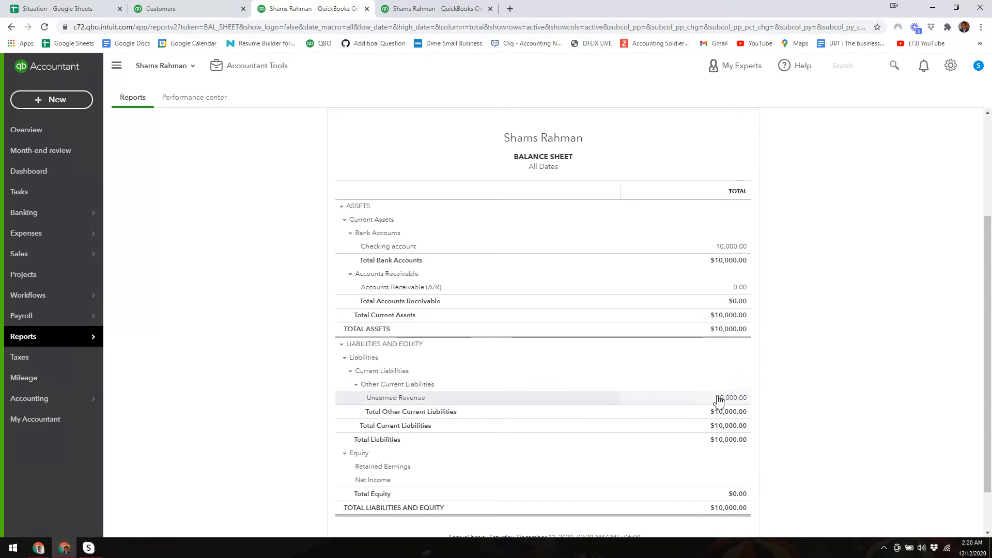
{"action": "scroll", "coordinate": [722, 403], "scroll_direction": "up", "scroll_amount": 3}
Open the customer's record, check the full payment's month in the Situation sheet, and look at the Profit and Loss report.
{"action": "left_click", "coordinate": [185, 12]}
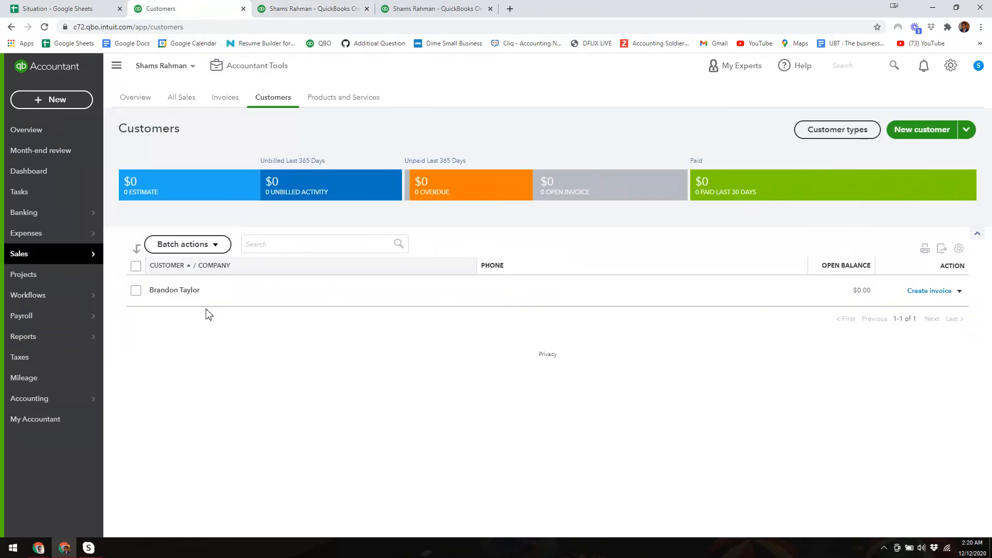
{"action": "left_click", "coordinate": [186, 293]}
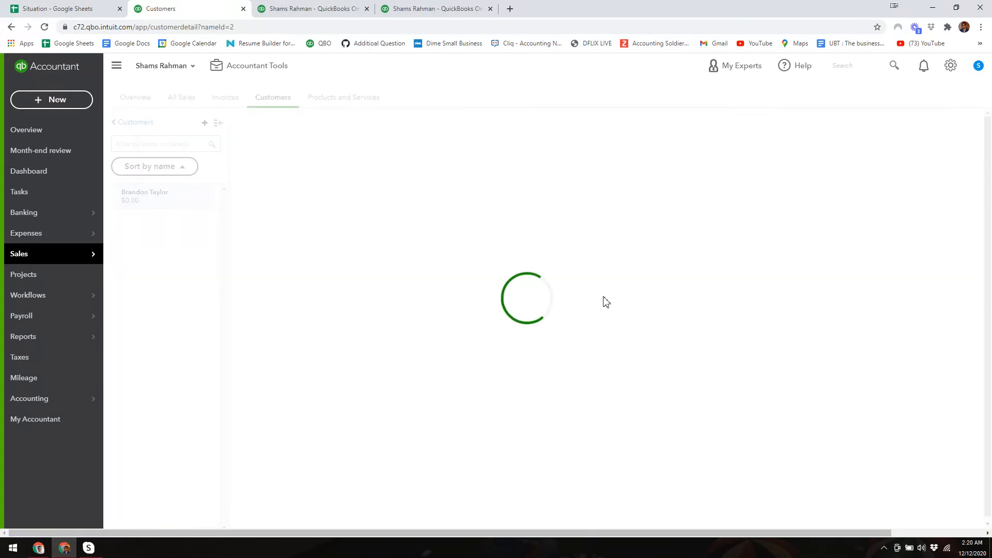
{"action": "left_click", "coordinate": [85, 11]}
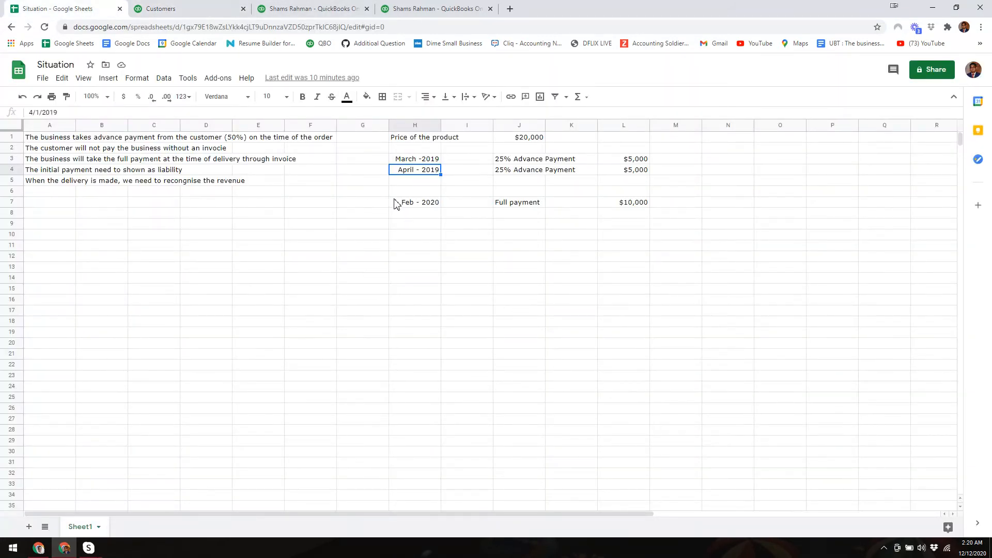
{"action": "left_click", "coordinate": [415, 205]}
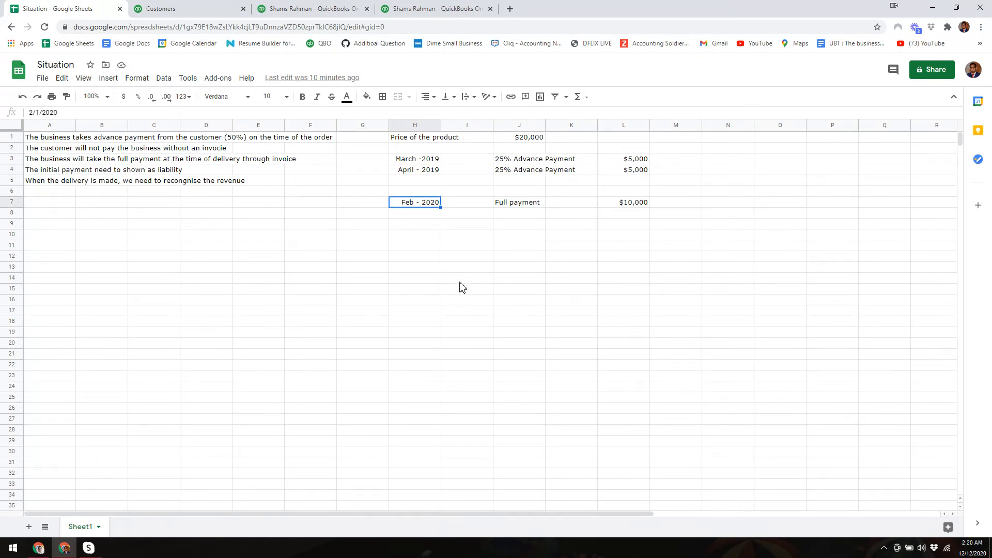
{"action": "left_click", "coordinate": [422, 10]}
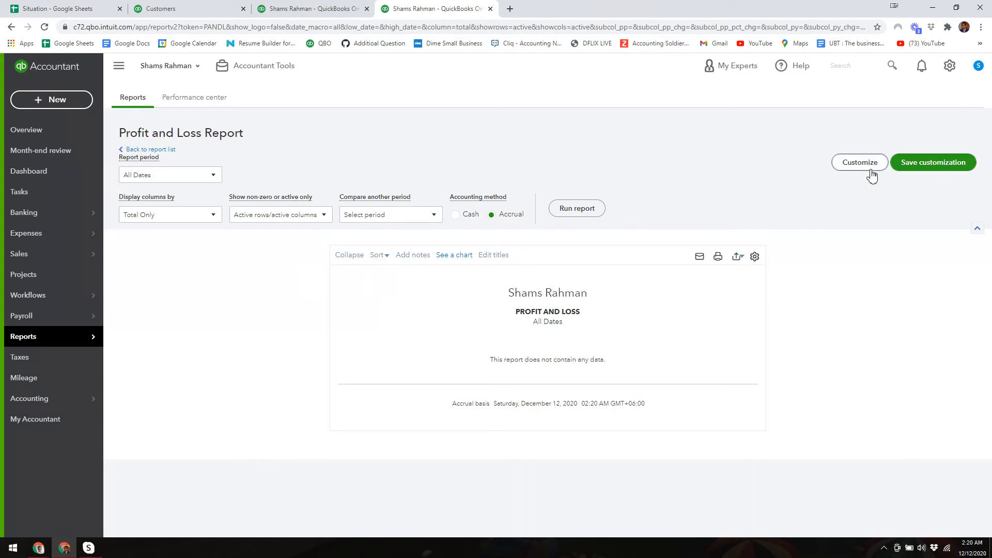
From the customer's record, create an invoice with a Sales line described as "XYZ" at a rate of 20,000 and number it 10001.
{"action": "left_click", "coordinate": [199, 9]}
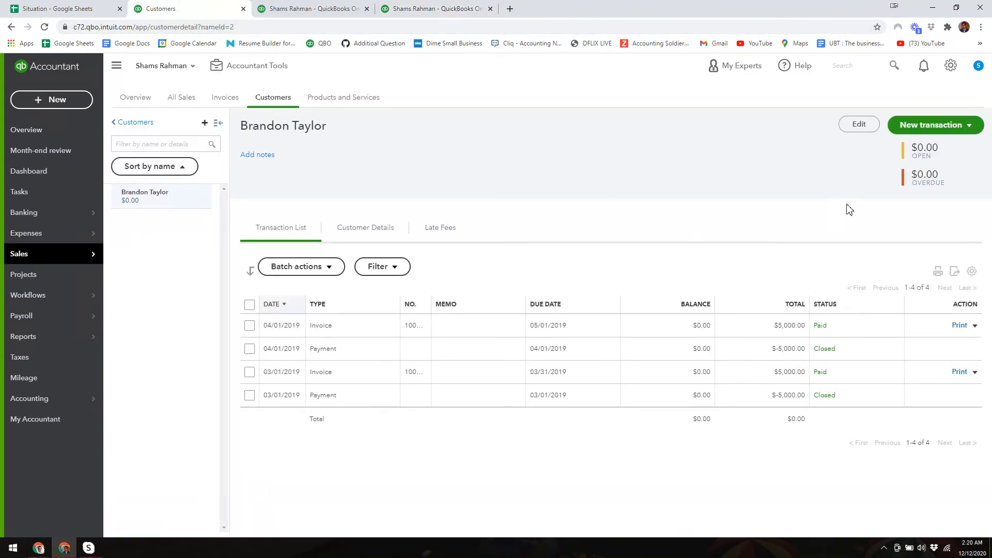
{"action": "left_click", "coordinate": [969, 125]}
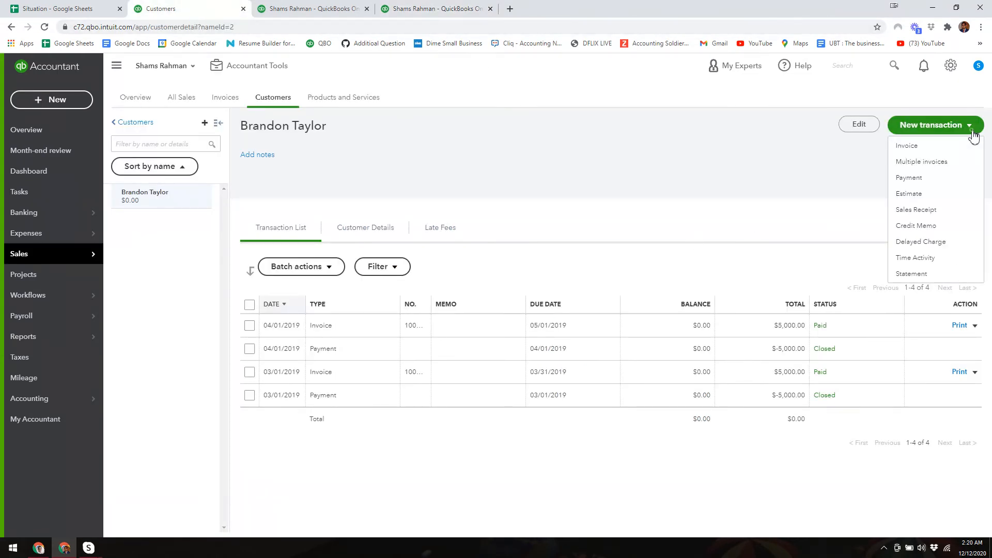
{"action": "left_click", "coordinate": [923, 148]}
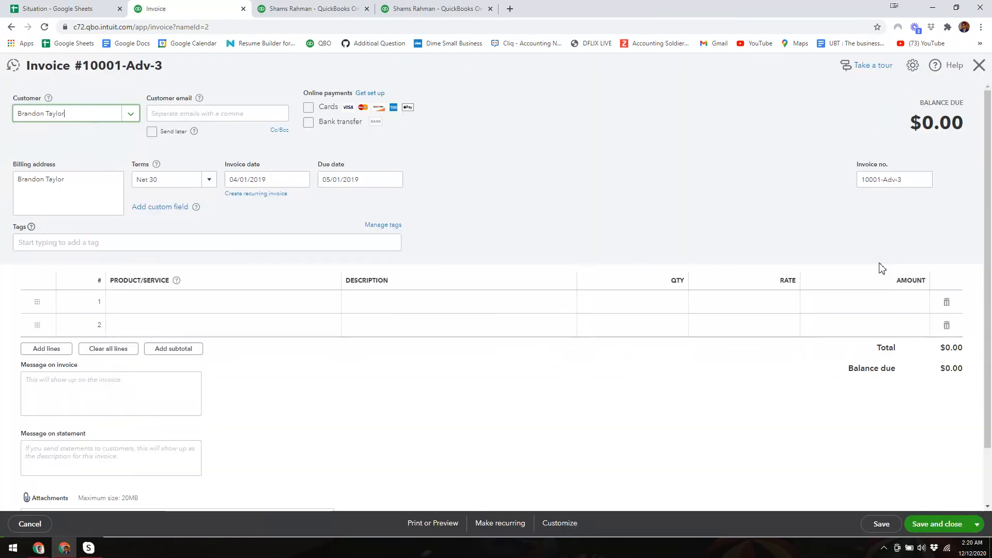
{"action": "left_click", "coordinate": [176, 305]}
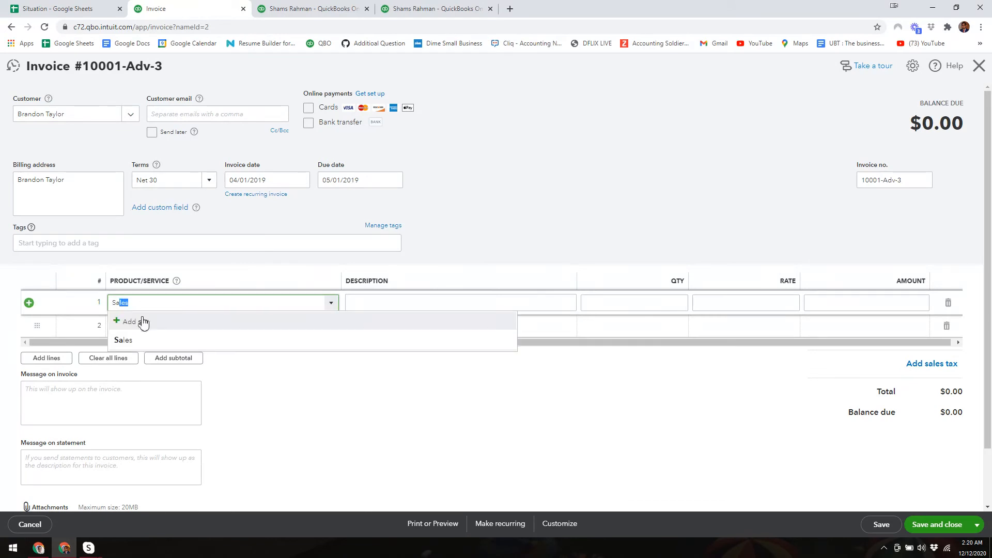
{"action": "left_click", "coordinate": [331, 340]}
{"action": "left_click", "coordinate": [377, 301]}
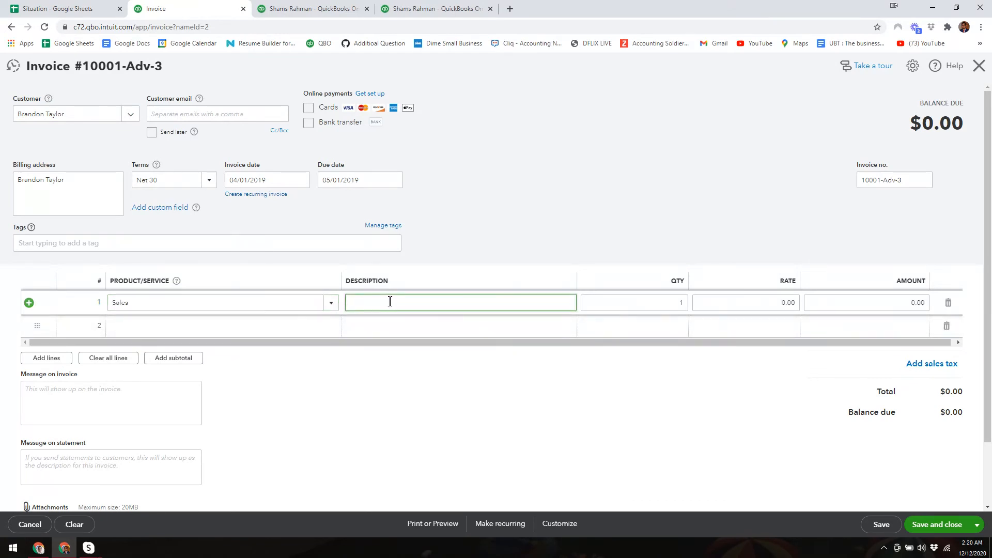
{"action": "key", "text": "Tab"}
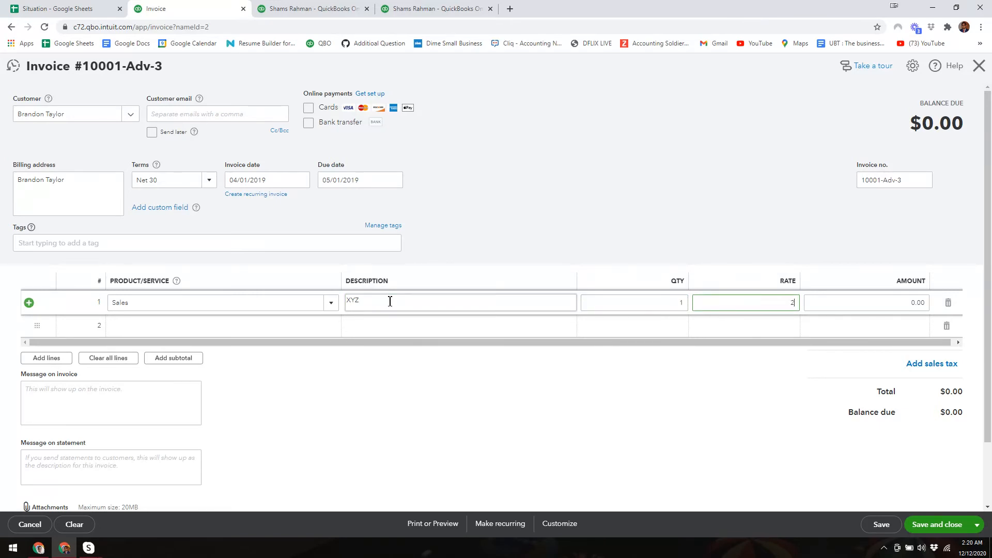
{"action": "key", "text": "Tab"}
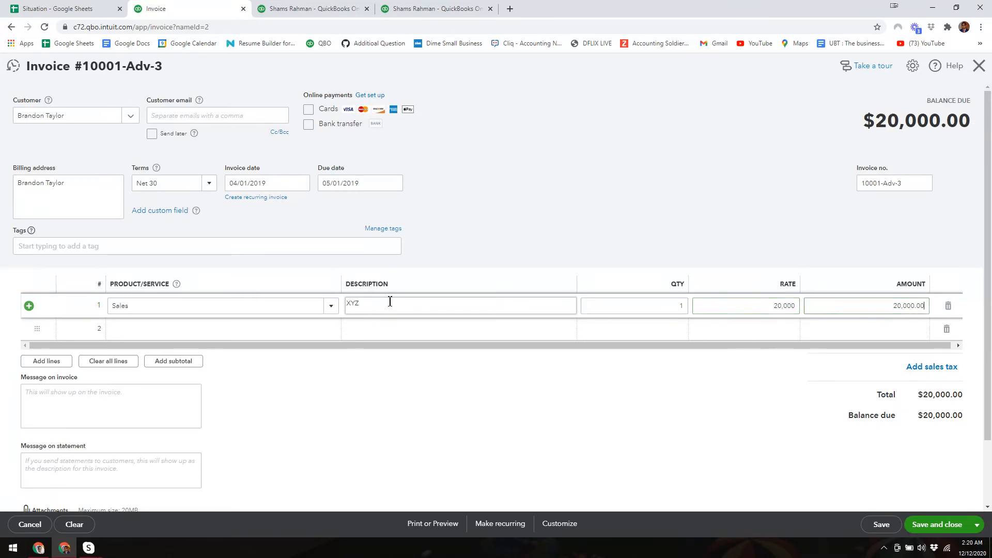
{"action": "left_click", "coordinate": [919, 187]}
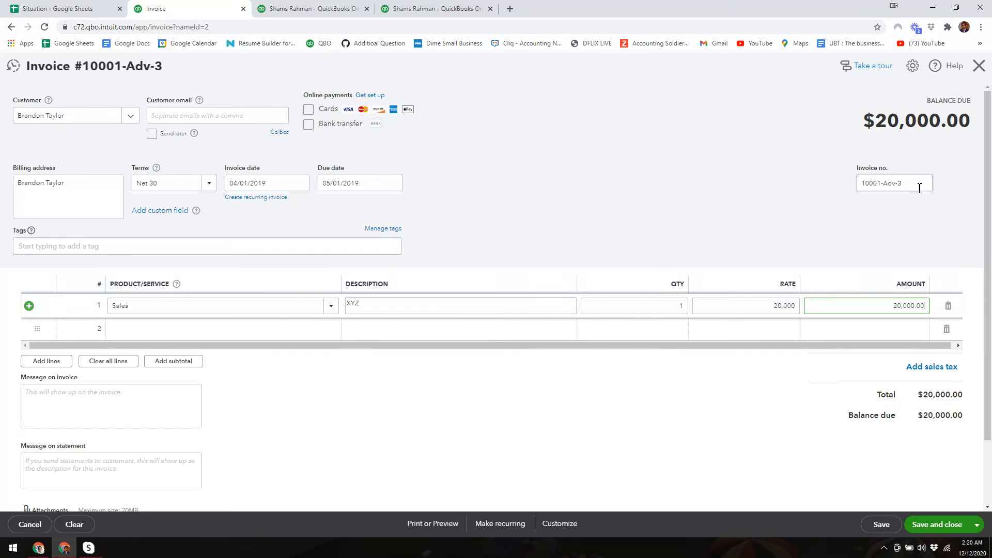
{"action": "left_click", "coordinate": [919, 187]}
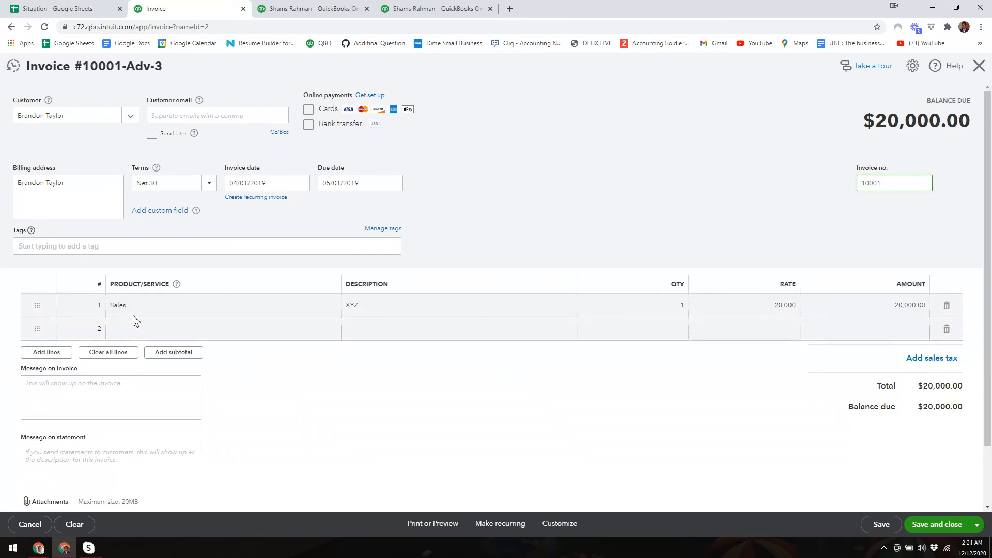
Add a second invoice line for the Advance received item with the description "Less advance received".
{"action": "left_click", "coordinate": [135, 328]}
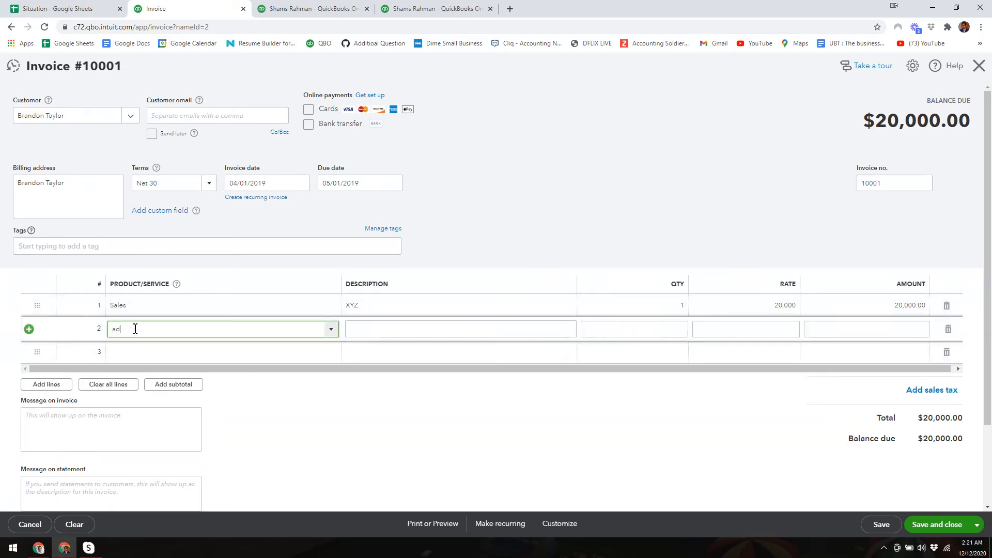
{"action": "left_click", "coordinate": [158, 370]}
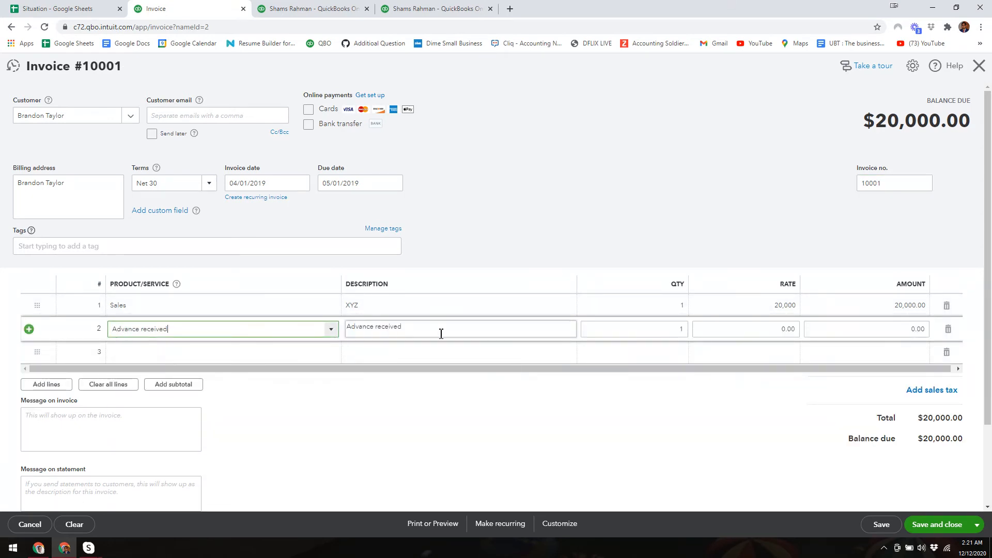
{"action": "left_click", "coordinate": [458, 330]}
{"action": "type", "text": "Less"}
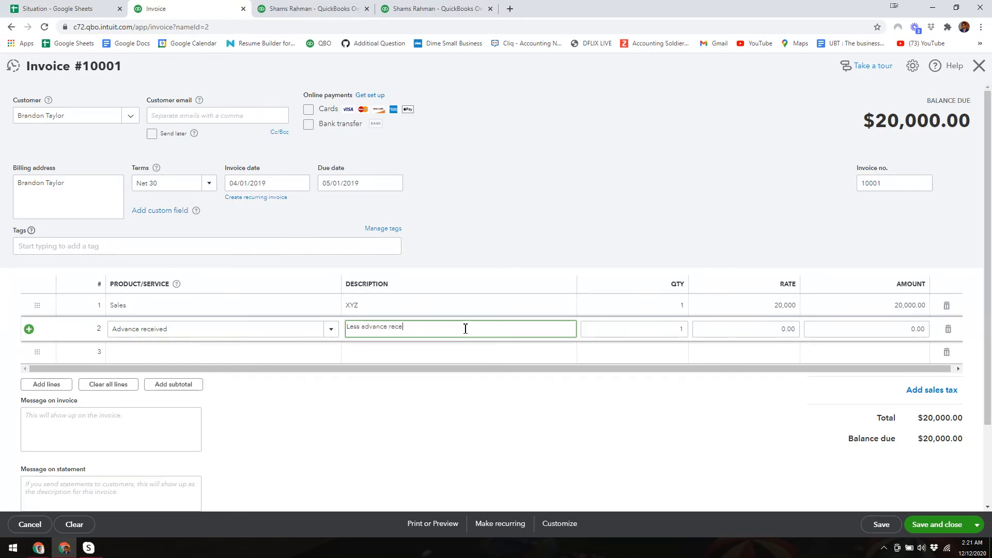
{"action": "type", "text": "advance received"}
Set the Advance received line's rate to -10,000 and save the invoice.
{"action": "key", "text": "Tab"}
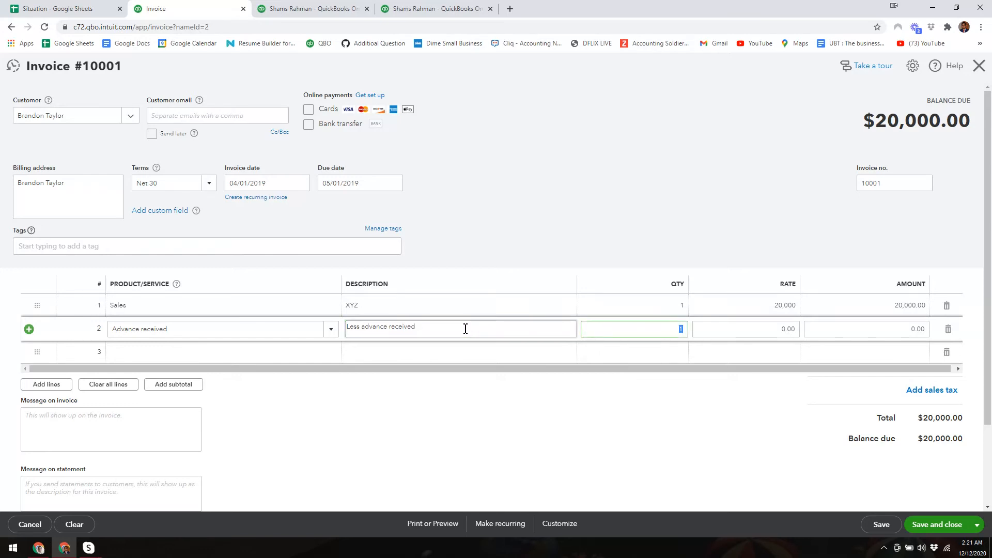
{"action": "key", "text": "Tab"}
{"action": "type", "text": "-1"}
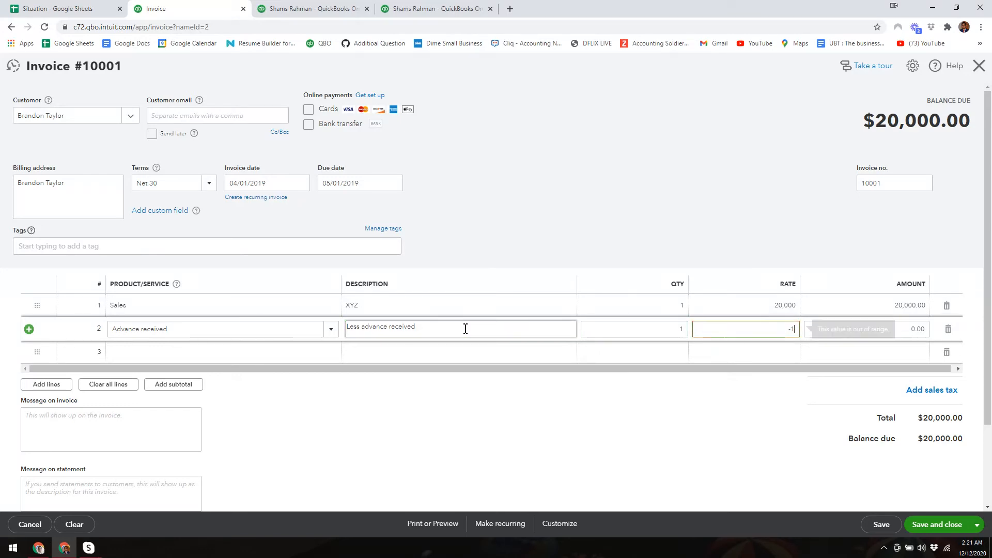
{"action": "type", "text": "0,00000"}
{"action": "key", "text": "Tab"}
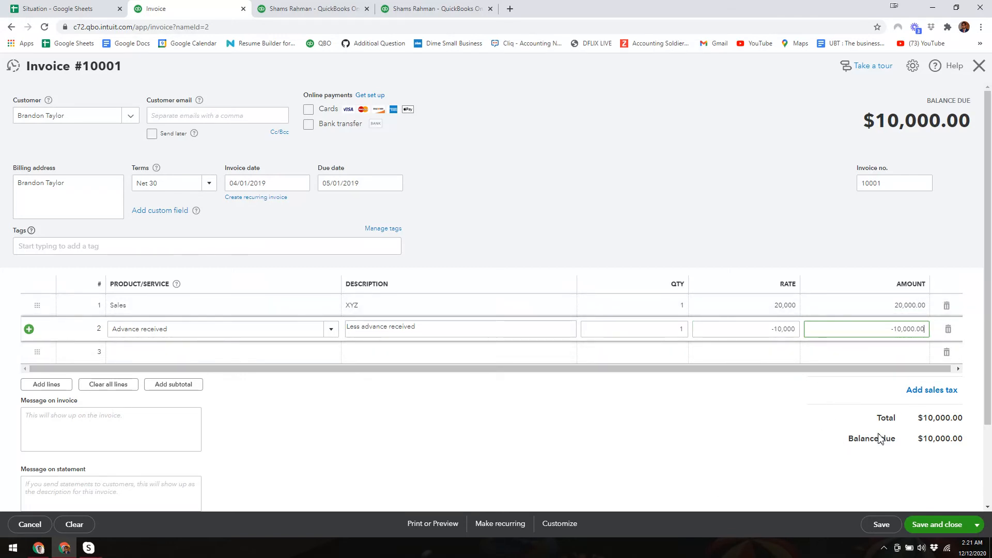
{"action": "scroll", "coordinate": [620, 434], "scroll_direction": "down", "scroll_amount": 2}
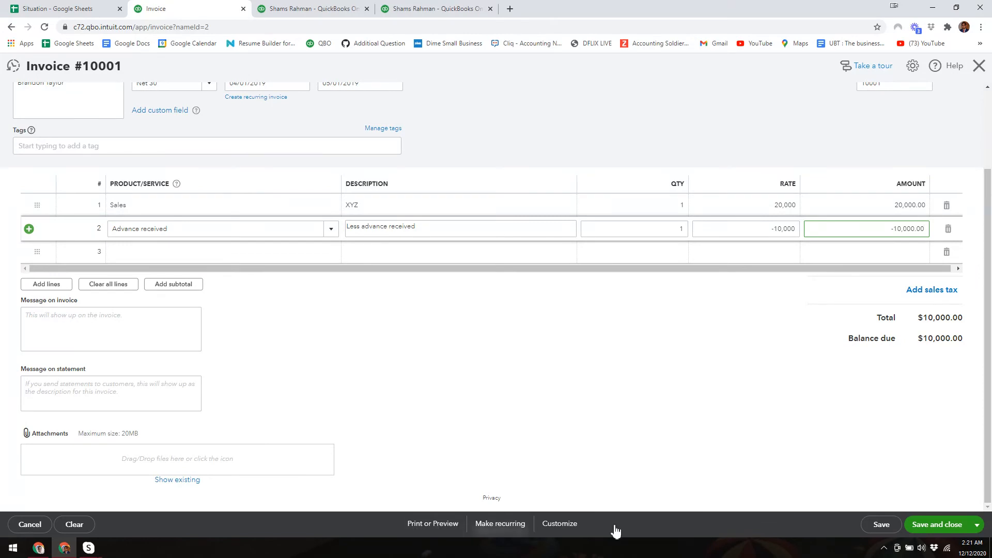
{"action": "left_click", "coordinate": [881, 524]}
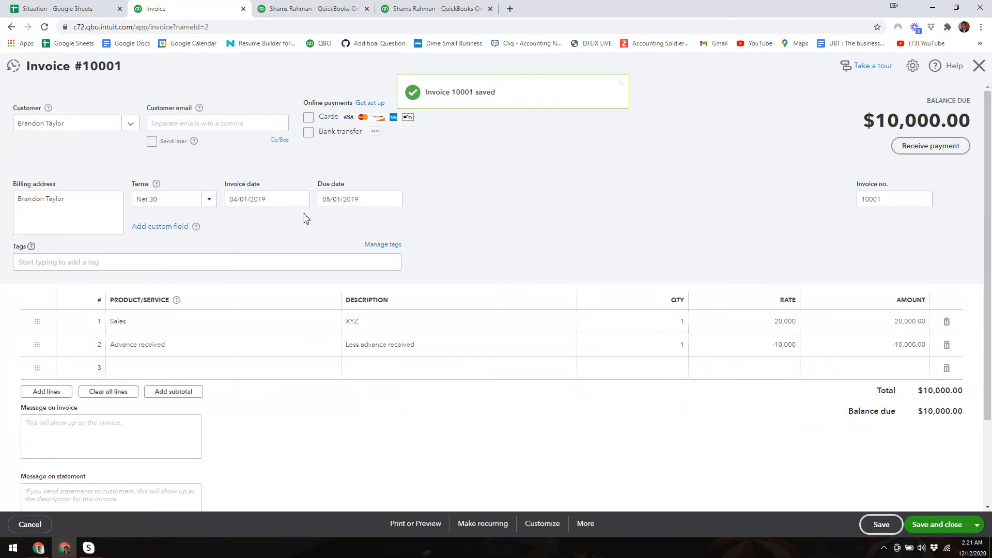
Change the invoice date to 02/20/2020 and save invoice 10001 again.
{"action": "left_click", "coordinate": [299, 200]}
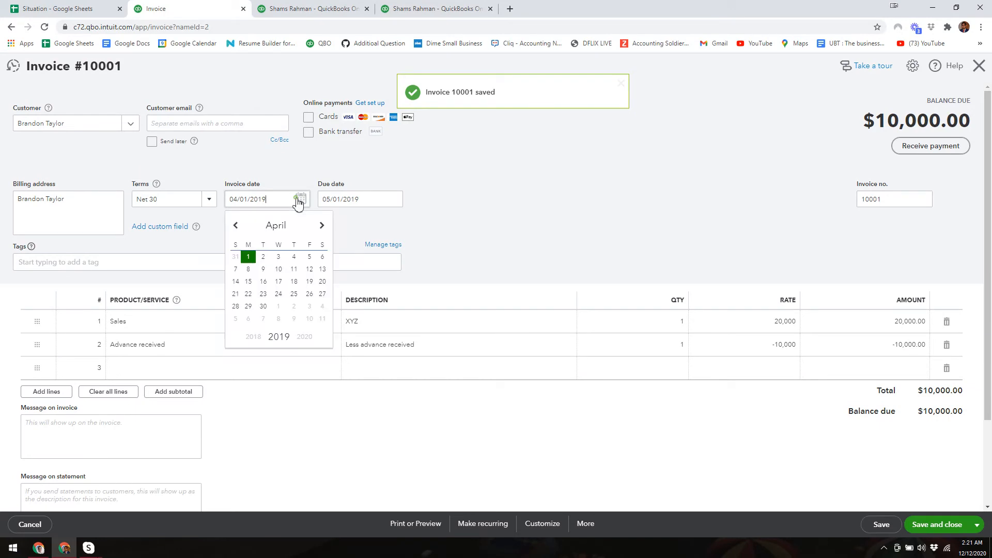
{"action": "left_click", "coordinate": [320, 226]}
{"action": "left_click", "coordinate": [320, 225]}
{"action": "left_click", "coordinate": [321, 226]}
{"action": "left_click", "coordinate": [321, 226]}
{"action": "left_click", "coordinate": [321, 225]}
{"action": "left_click", "coordinate": [321, 226]}
{"action": "left_click", "coordinate": [320, 226]}
{"action": "left_click", "coordinate": [321, 225]}
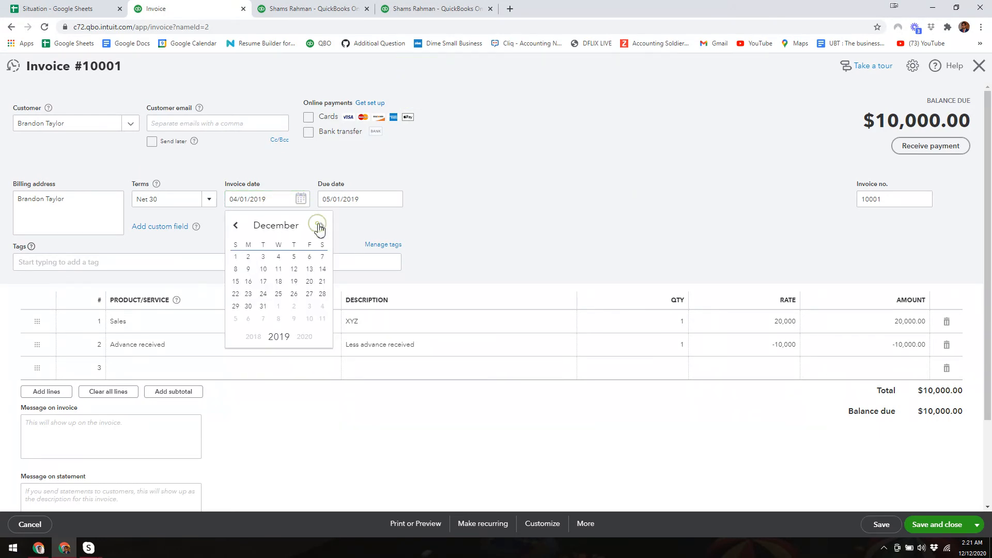
{"action": "left_click", "coordinate": [321, 226]}
{"action": "left_click", "coordinate": [321, 225]}
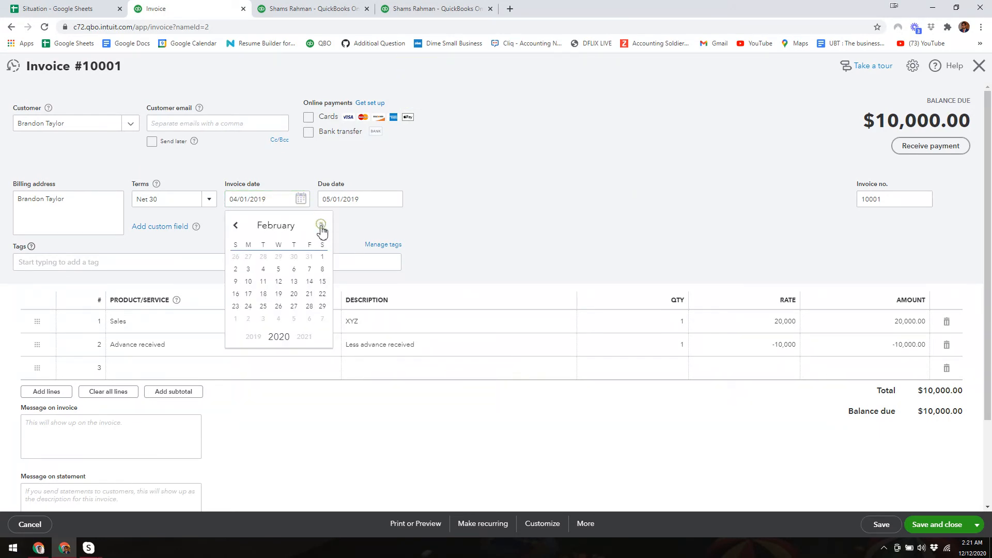
{"action": "left_click", "coordinate": [294, 294]}
{"action": "left_click", "coordinate": [881, 525]}
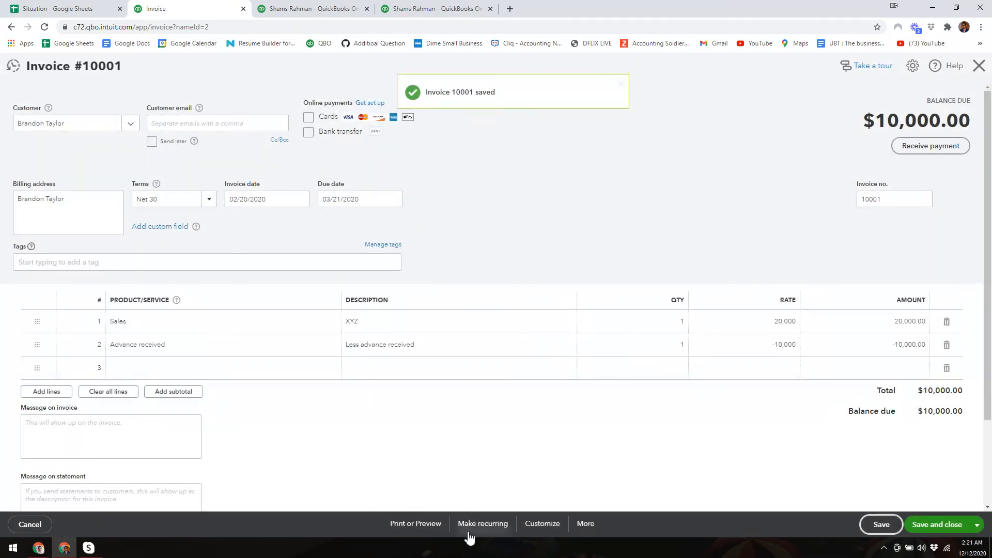
Open the print preview of invoice 10001, check its lines and balance due, and close the preview.
{"action": "left_click", "coordinate": [427, 532]}
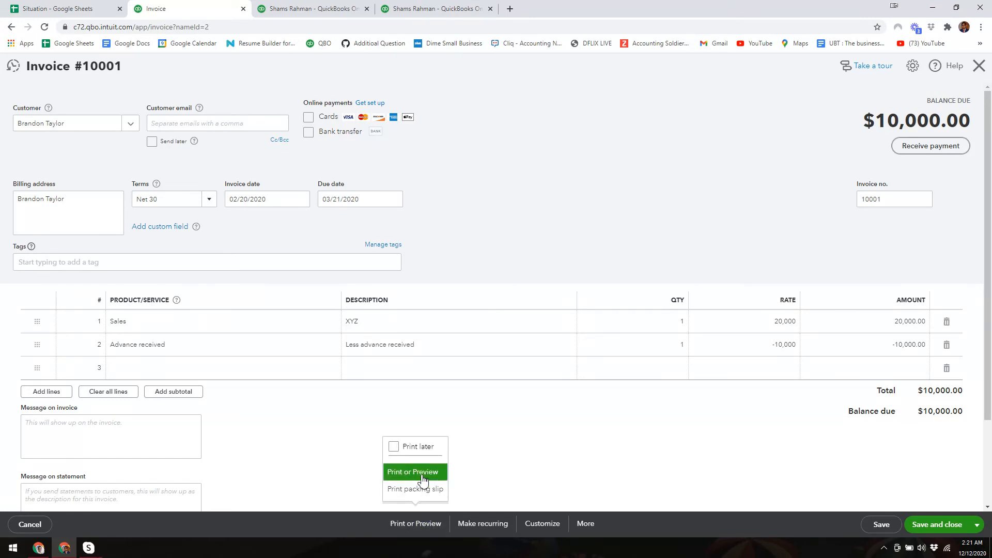
{"action": "left_click", "coordinate": [422, 478]}
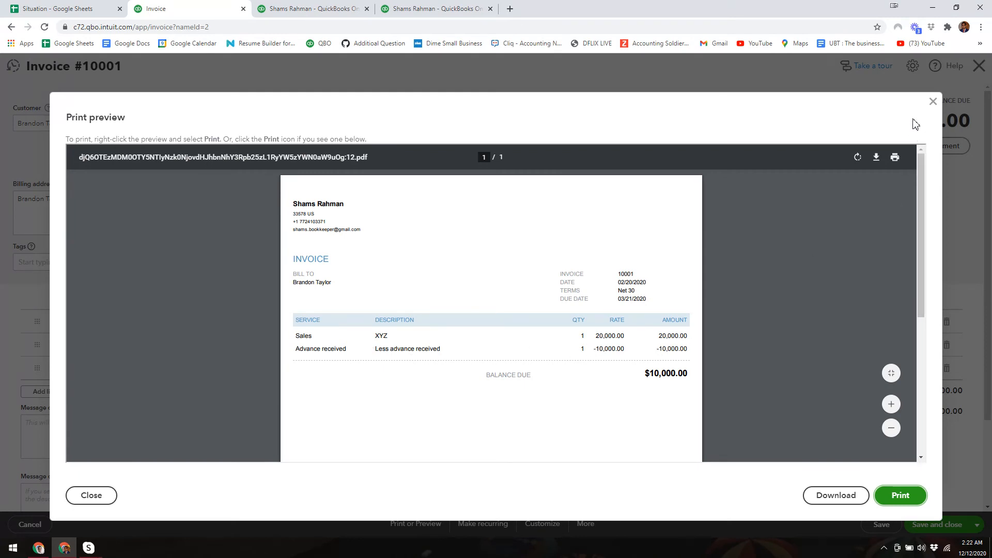
{"action": "left_click", "coordinate": [932, 101]}
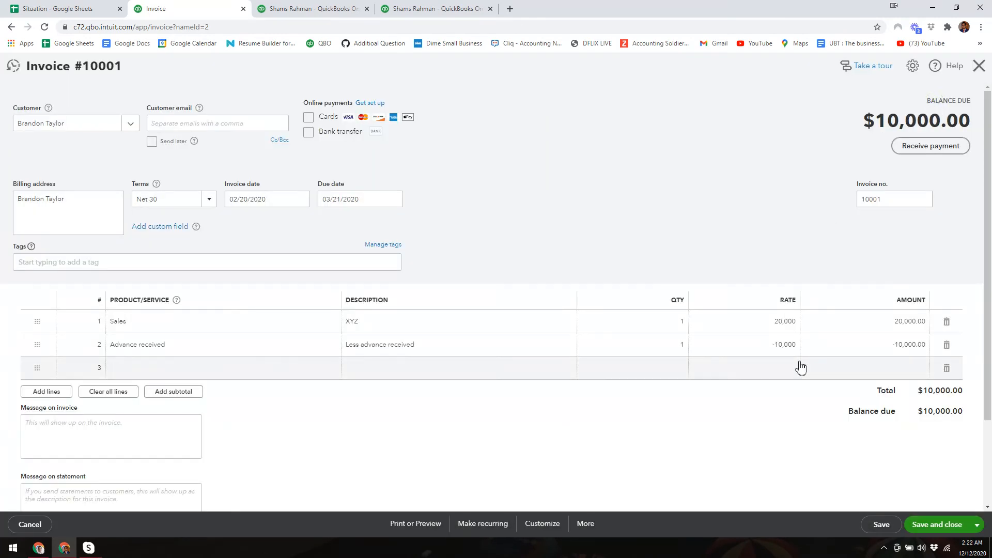
{"action": "scroll", "coordinate": [800, 367], "scroll_direction": "down", "scroll_amount": 2}
{"action": "scroll", "coordinate": [800, 367], "scroll_direction": "up", "scroll_amount": 2}
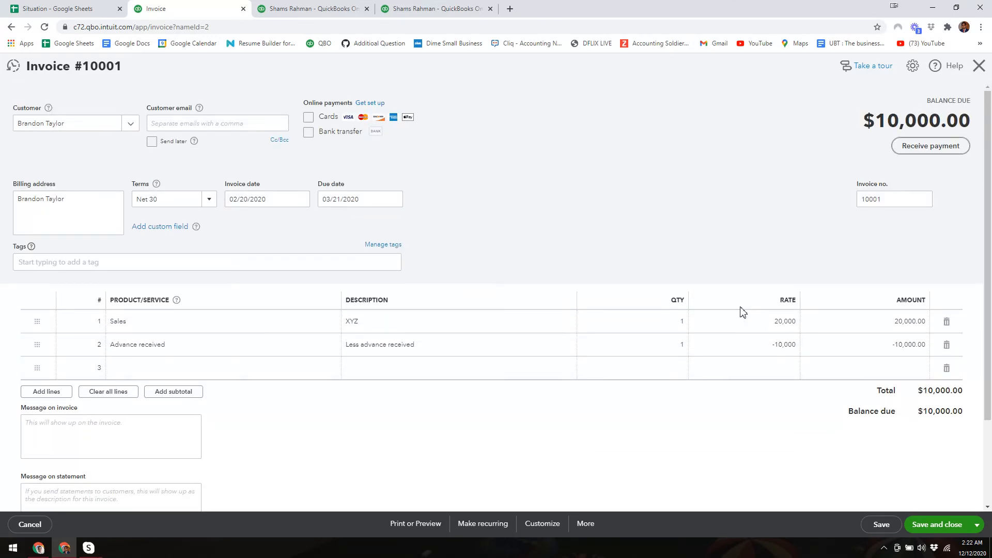
Receive the 10,000 payment for invoice 10001 dated 02/28/2020, and save and close it.
{"action": "left_click", "coordinate": [910, 148]}
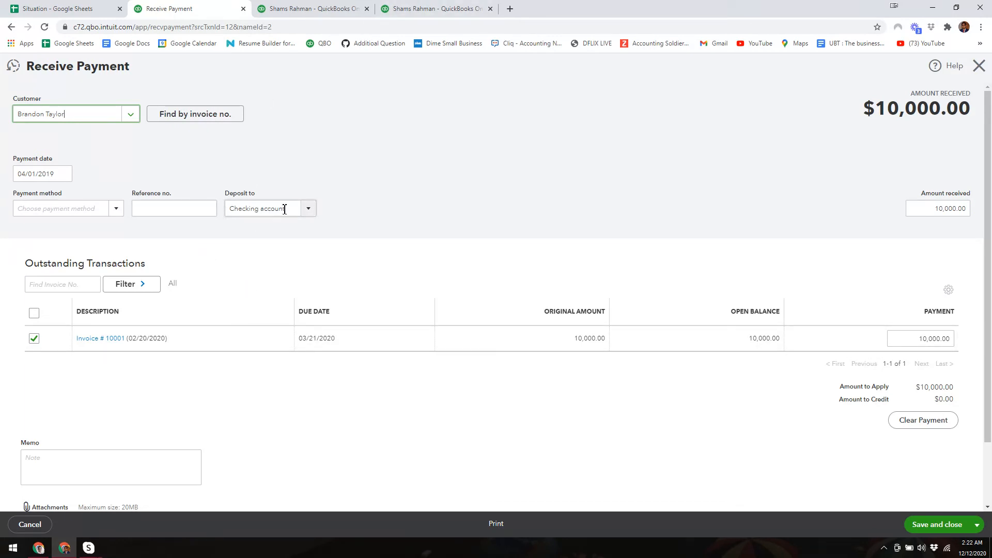
{"action": "left_click", "coordinate": [63, 174]}
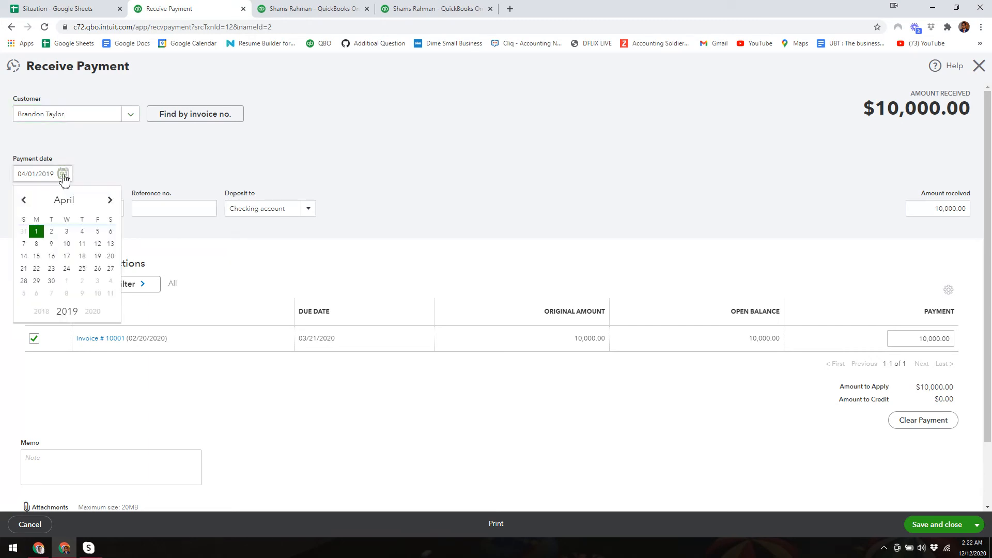
{"action": "left_click", "coordinate": [43, 174]}
{"action": "type", "text": "022872020"}
{"action": "left_click", "coordinate": [133, 158]}
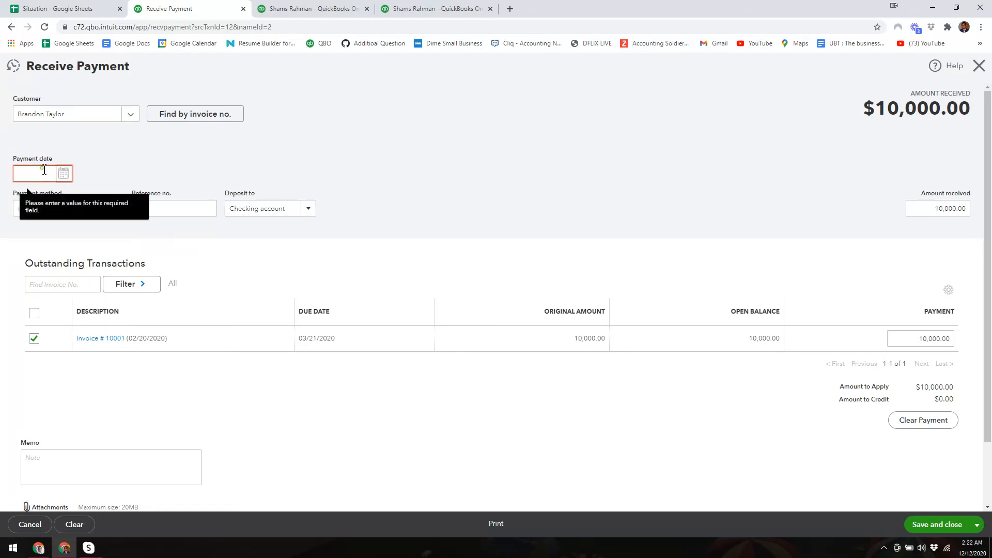
{"action": "type", "text": "02/28/"}
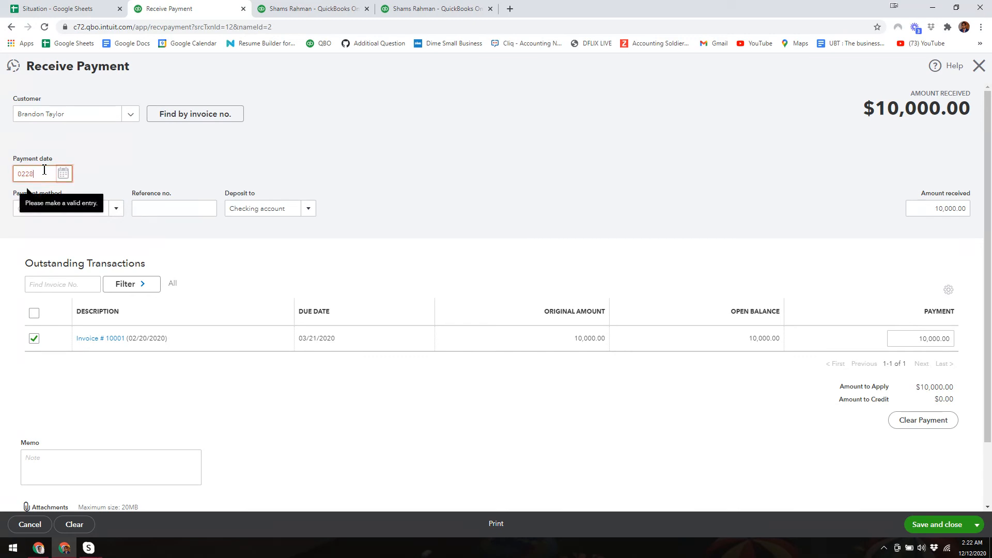
{"action": "type", "text": "2020"}
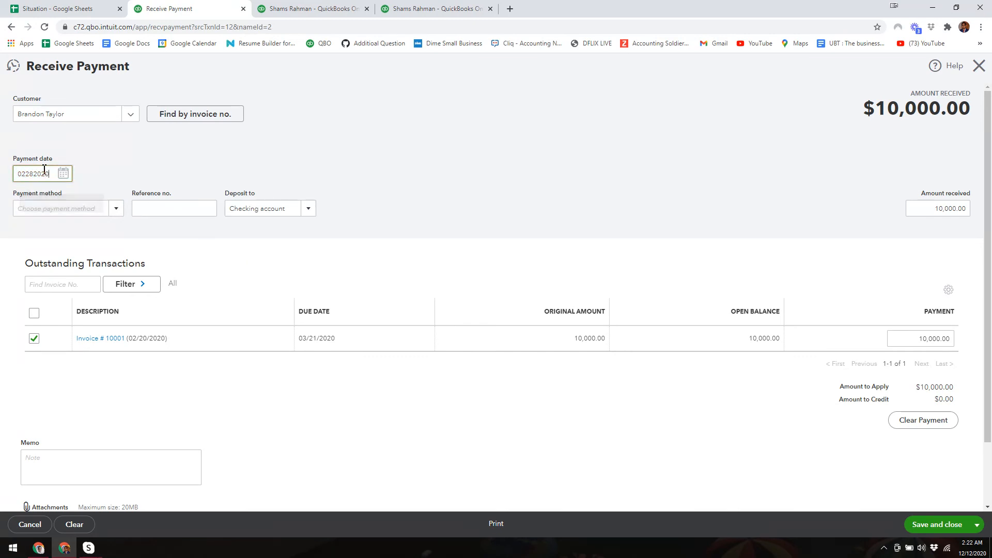
{"action": "left_click", "coordinate": [939, 525]}
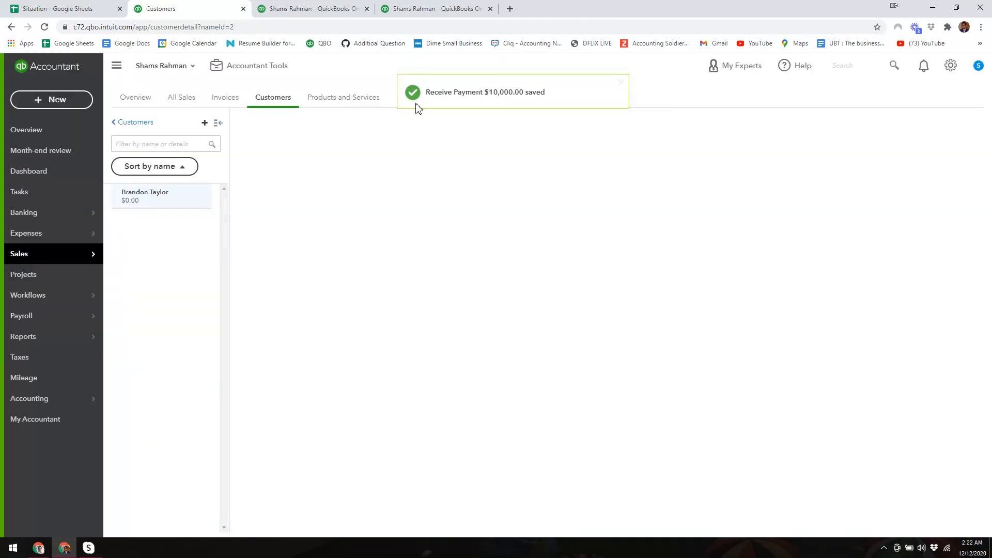
Run the Balance Sheet report for Last Year and examine the checking account and Unearned Revenue balances.
{"action": "left_click", "coordinate": [333, 13]}
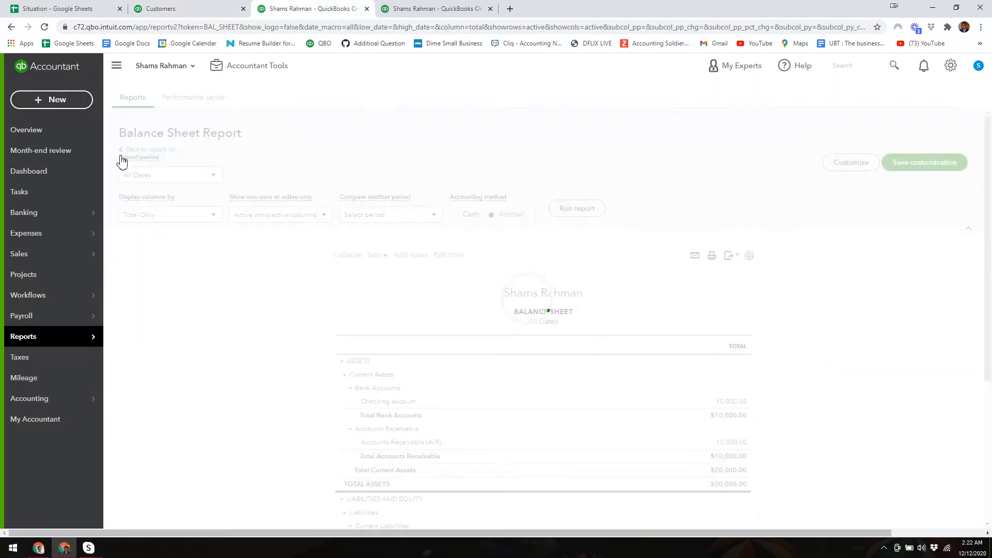
{"action": "left_click", "coordinate": [158, 174]}
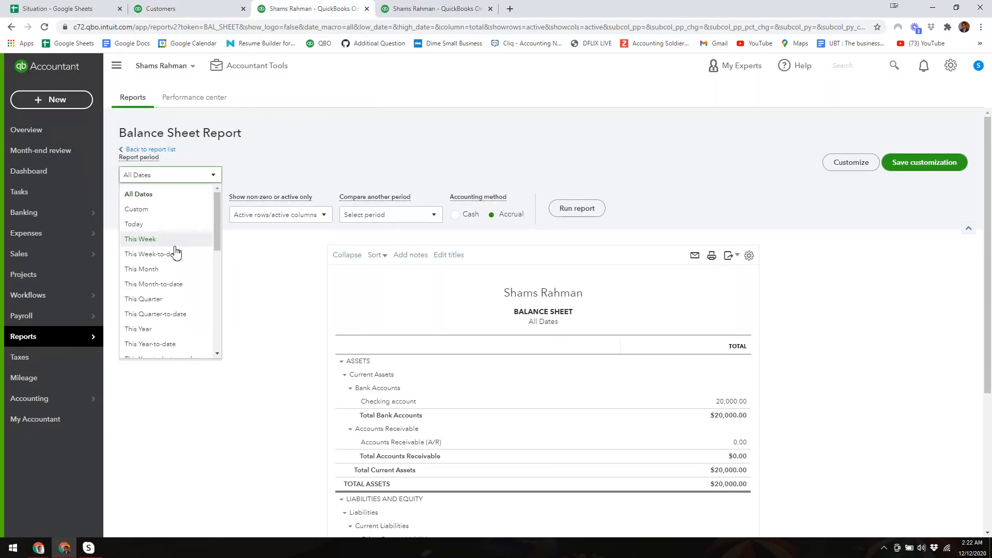
{"action": "scroll", "coordinate": [173, 256], "scroll_direction": "down", "scroll_amount": 3}
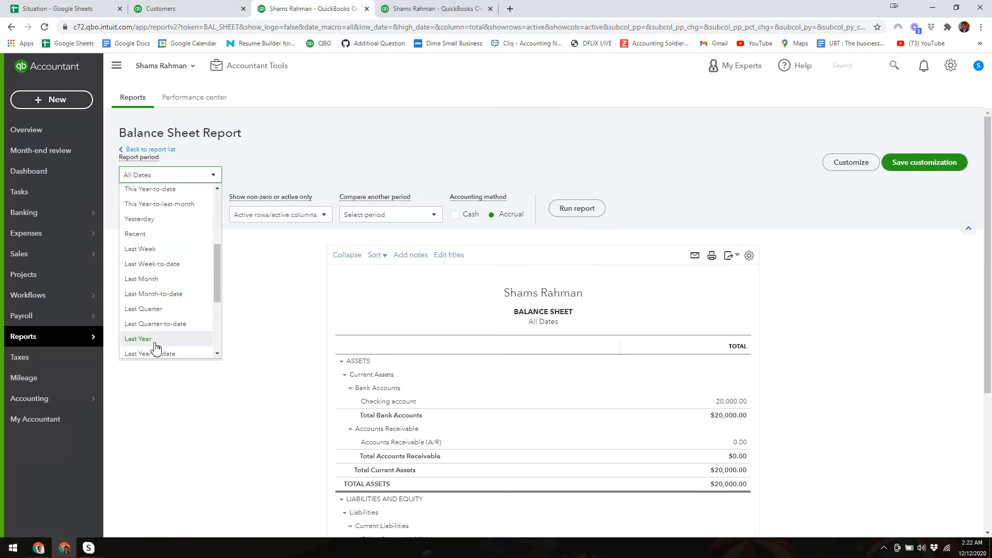
{"action": "left_click", "coordinate": [154, 341]}
{"action": "left_click", "coordinate": [561, 212]}
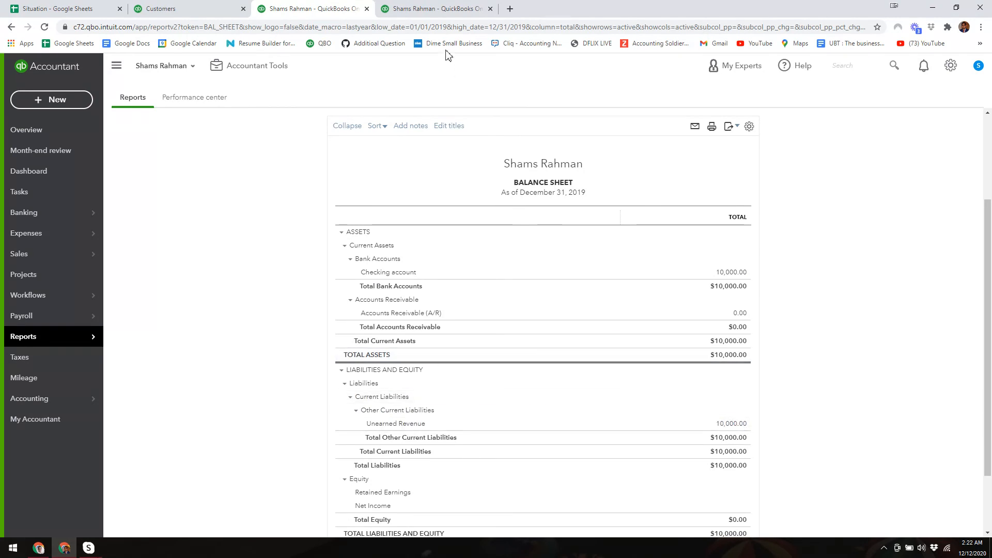
Check the sales income and net income in the Profit and Loss report for All Dates.
{"action": "left_click", "coordinate": [445, 9]}
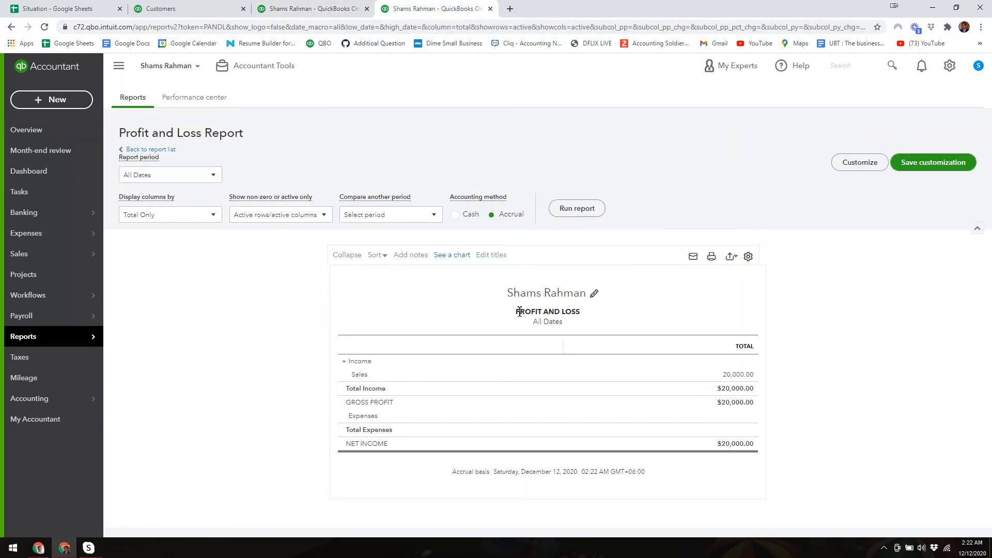
{"action": "left_click", "coordinate": [168, 176]}
{"action": "left_click", "coordinate": [274, 279]}
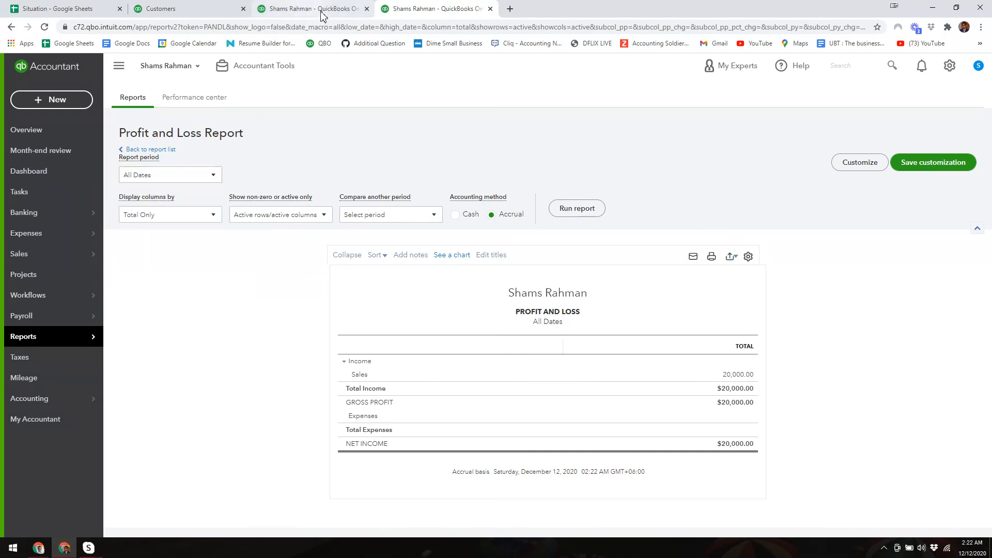
Run the Balance Sheet report for This Year and examine the checking account, receivable, Unearned Revenue and net income balances.
{"action": "left_click", "coordinate": [320, 9]}
{"action": "scroll", "coordinate": [254, 194], "scroll_direction": "up", "scroll_amount": 5}
{"action": "left_click", "coordinate": [159, 178]}
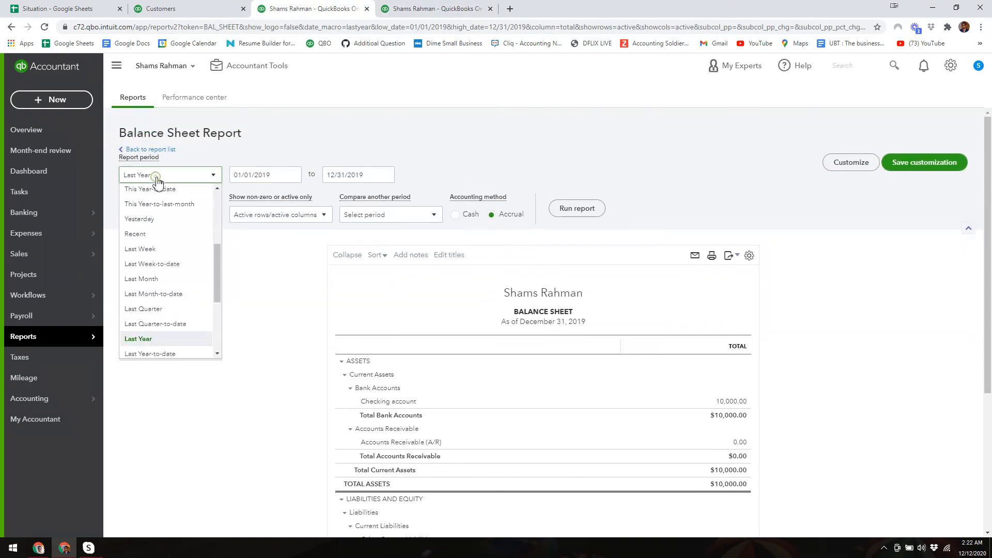
{"action": "scroll", "coordinate": [183, 253], "scroll_direction": "up", "scroll_amount": 6}
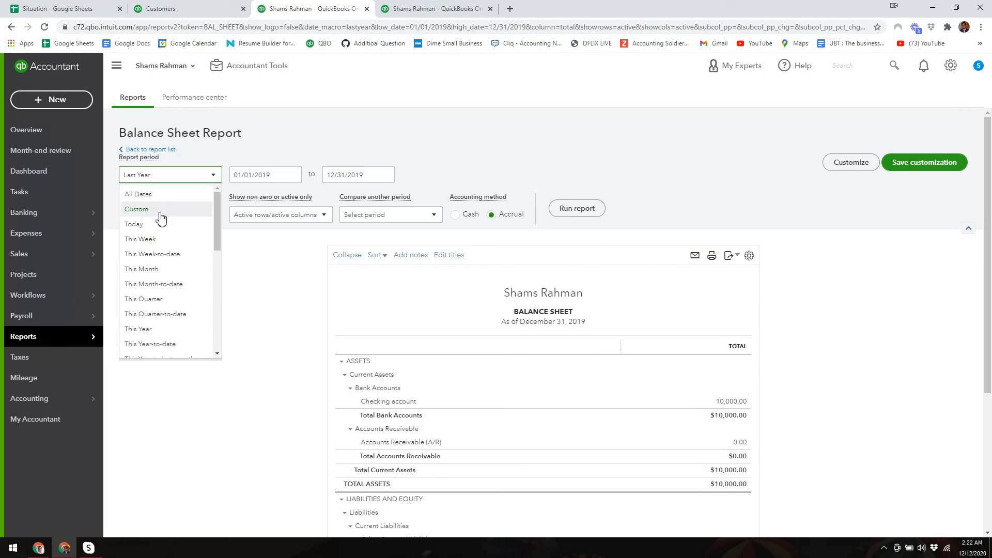
{"action": "scroll", "coordinate": [167, 239], "scroll_direction": "down", "scroll_amount": 1}
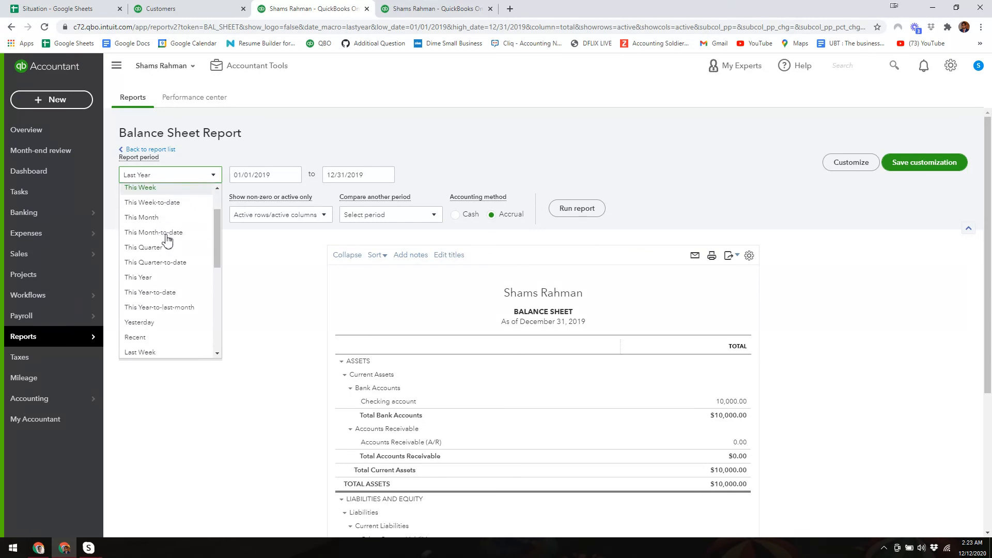
{"action": "left_click", "coordinate": [162, 277]}
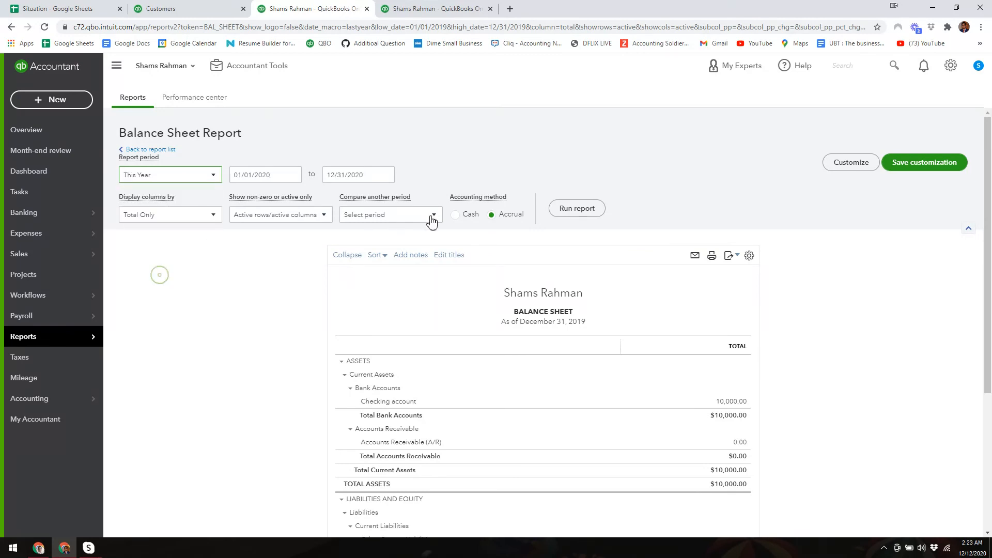
{"action": "left_click", "coordinate": [571, 208]}
{"action": "scroll", "coordinate": [778, 428], "scroll_direction": "down", "scroll_amount": 3}
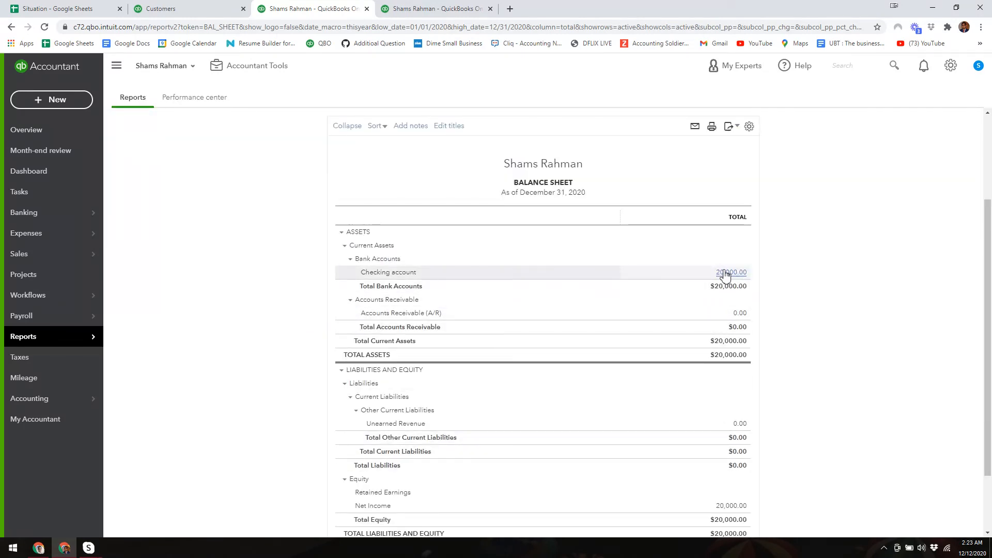
{"action": "scroll", "coordinate": [788, 396], "scroll_direction": "down", "scroll_amount": 1}
{"action": "scroll", "coordinate": [787, 397], "scroll_direction": "down", "scroll_amount": 2}
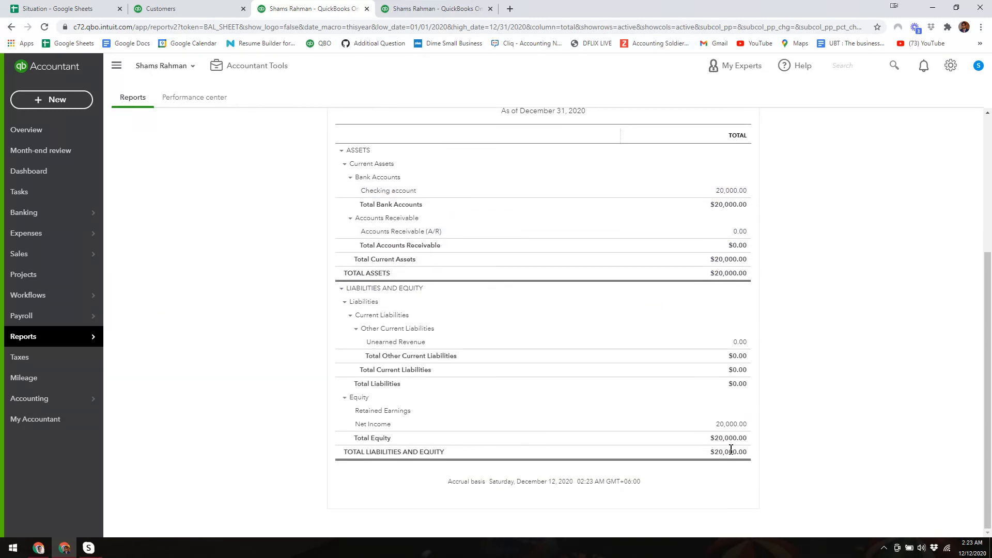
{"action": "scroll", "coordinate": [589, 425], "scroll_direction": "up", "scroll_amount": 4}
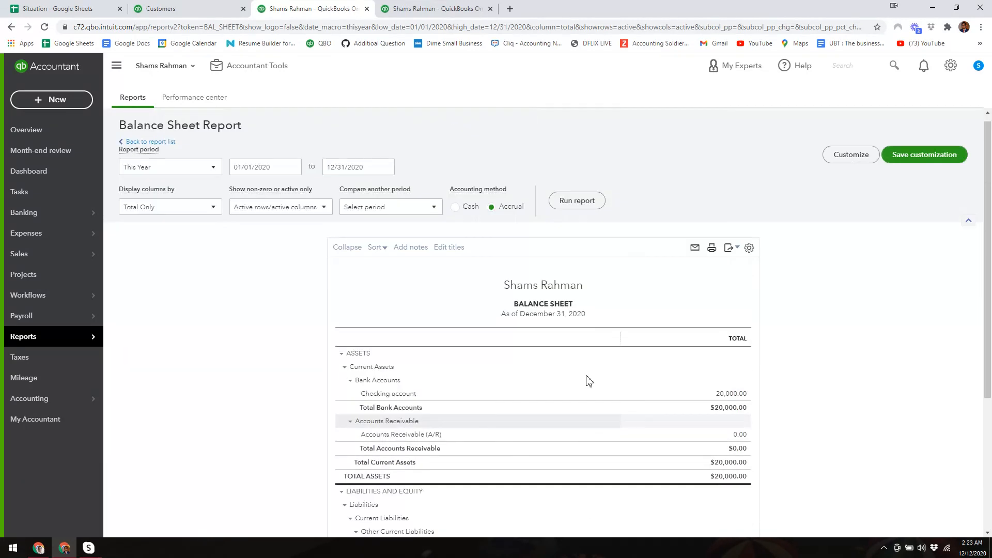
Run the Profit and Loss report for Last Year to check whether any income was recognized in 2019.
{"action": "left_click", "coordinate": [424, 9]}
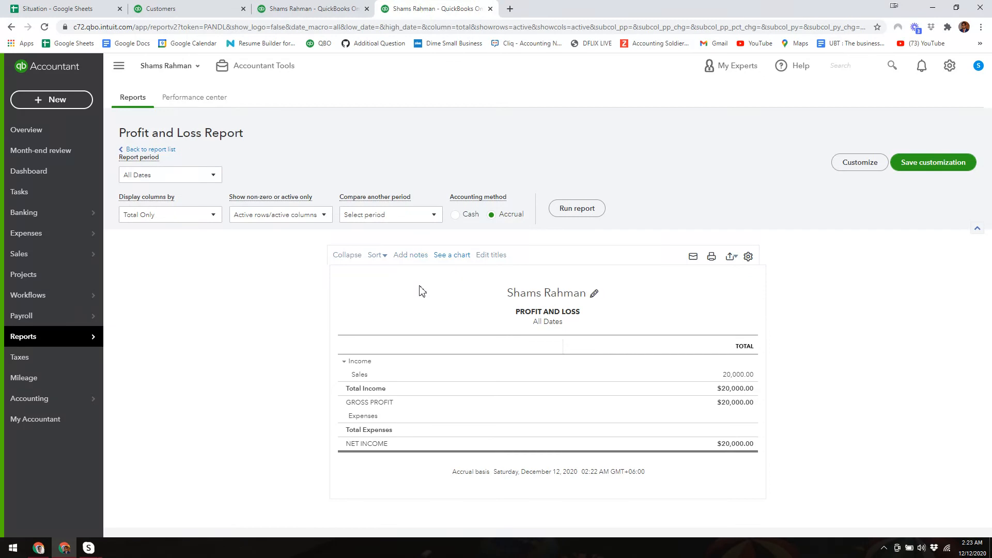
{"action": "left_click", "coordinate": [159, 179]}
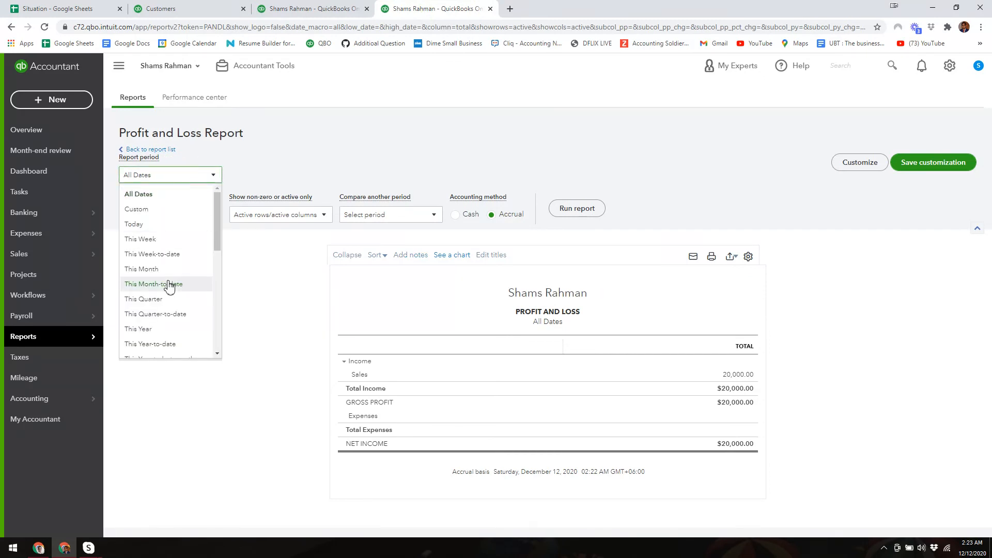
{"action": "scroll", "coordinate": [163, 323], "scroll_direction": "down", "scroll_amount": 1}
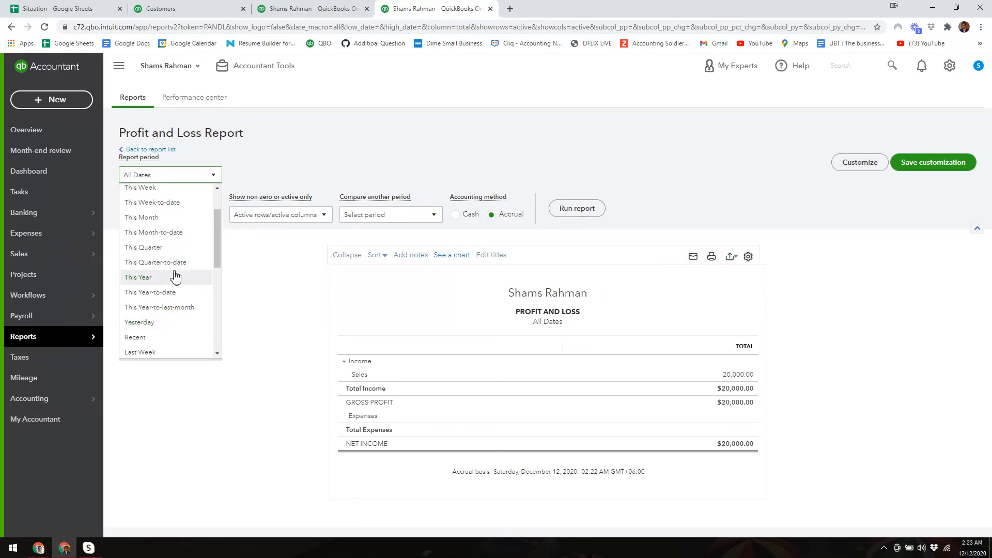
{"action": "scroll", "coordinate": [172, 279], "scroll_direction": "up", "scroll_amount": 2}
{"action": "scroll", "coordinate": [175, 279], "scroll_direction": "down", "scroll_amount": 1}
{"action": "scroll", "coordinate": [175, 279], "scroll_direction": "down", "scroll_amount": 3}
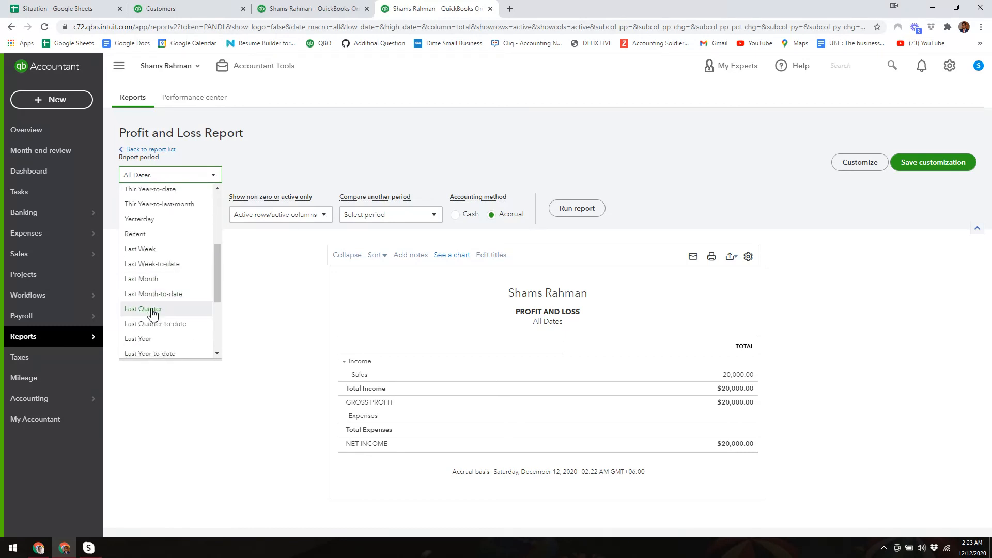
{"action": "left_click", "coordinate": [149, 338]}
{"action": "left_click", "coordinate": [572, 210]}
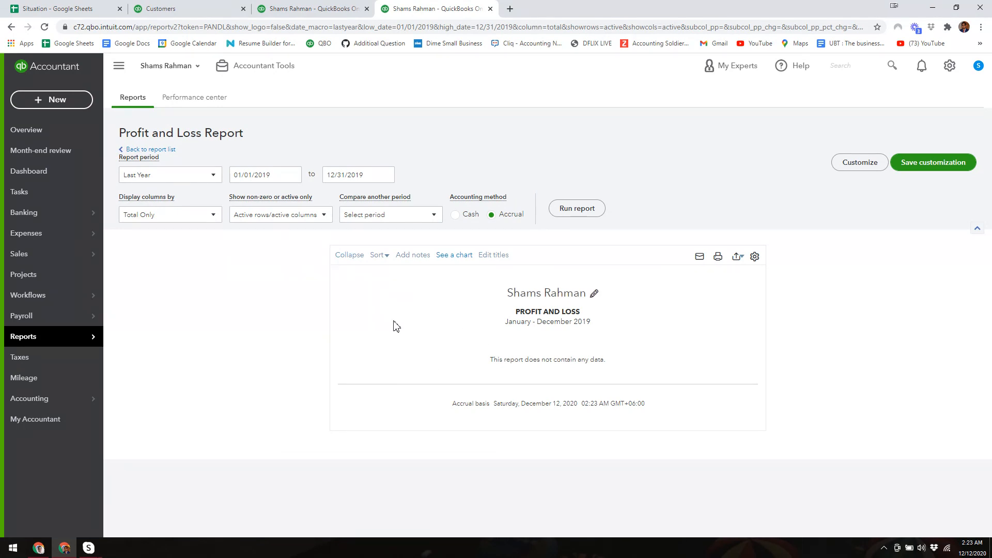
Run the Profit and Loss report for This Year, covering 01/01/2020 to 12/31/2020.
{"action": "left_click", "coordinate": [163, 176]}
{"action": "scroll", "coordinate": [194, 279], "scroll_direction": "up", "scroll_amount": 3}
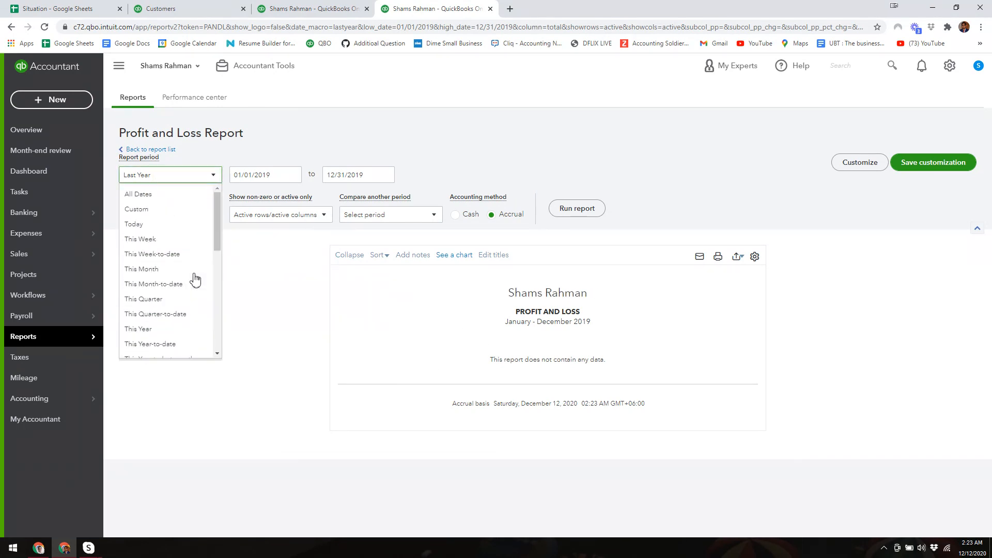
{"action": "left_click", "coordinate": [164, 331]}
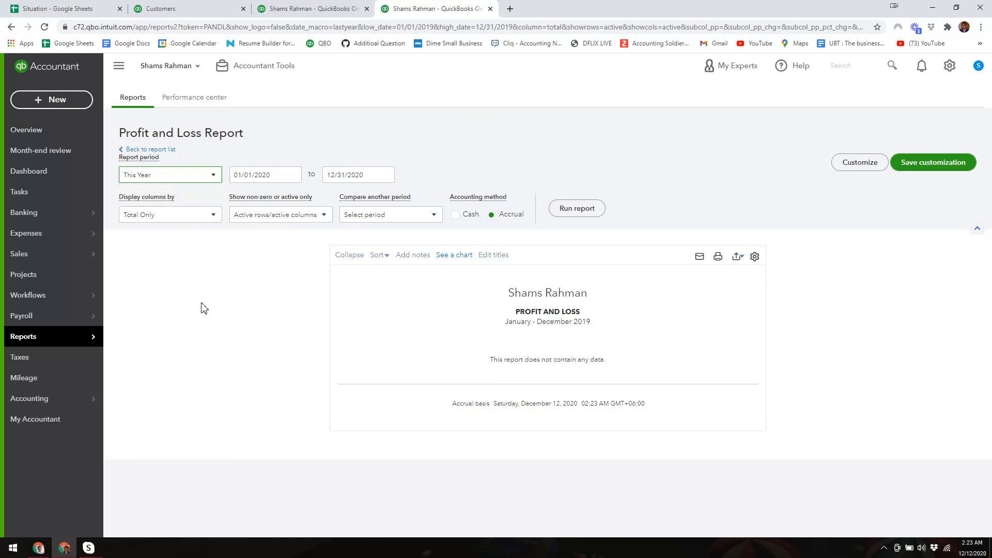
{"action": "left_click", "coordinate": [578, 210]}
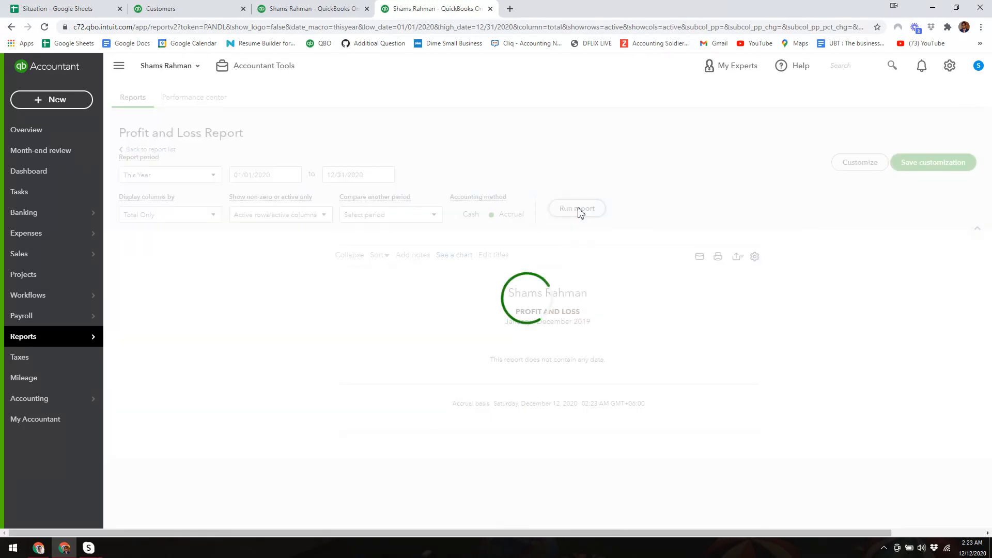